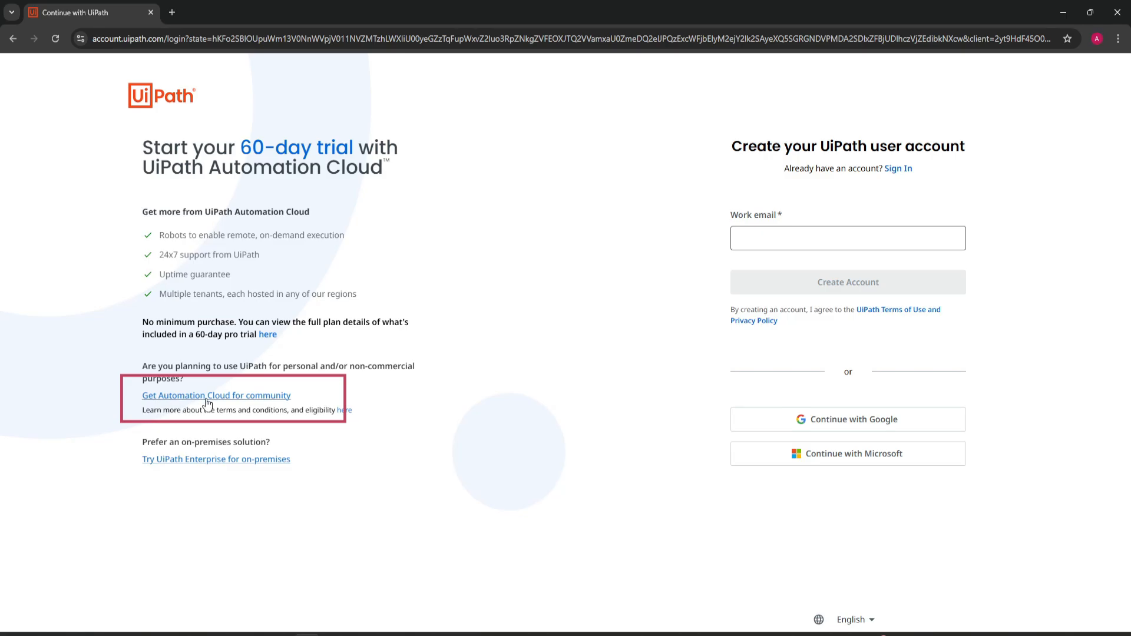
# Sign up for Automation Cloud for Community with the suggested e-mail and a pasted password.
pyautogui.click(254, 398)
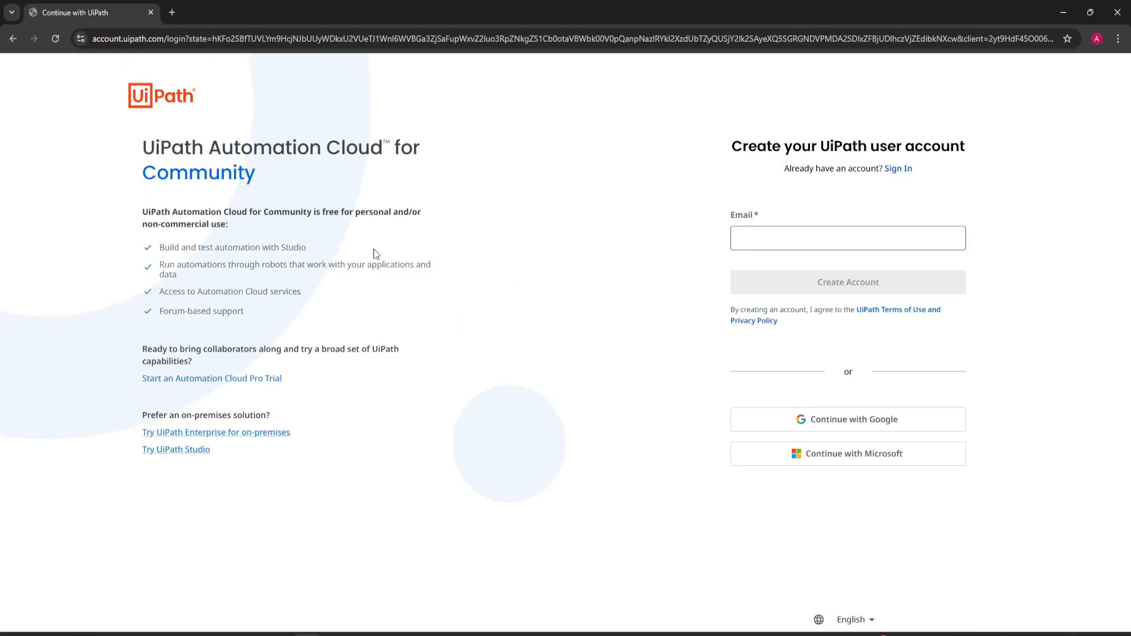
pyautogui.click(849, 238)
pyautogui.click(791, 274)
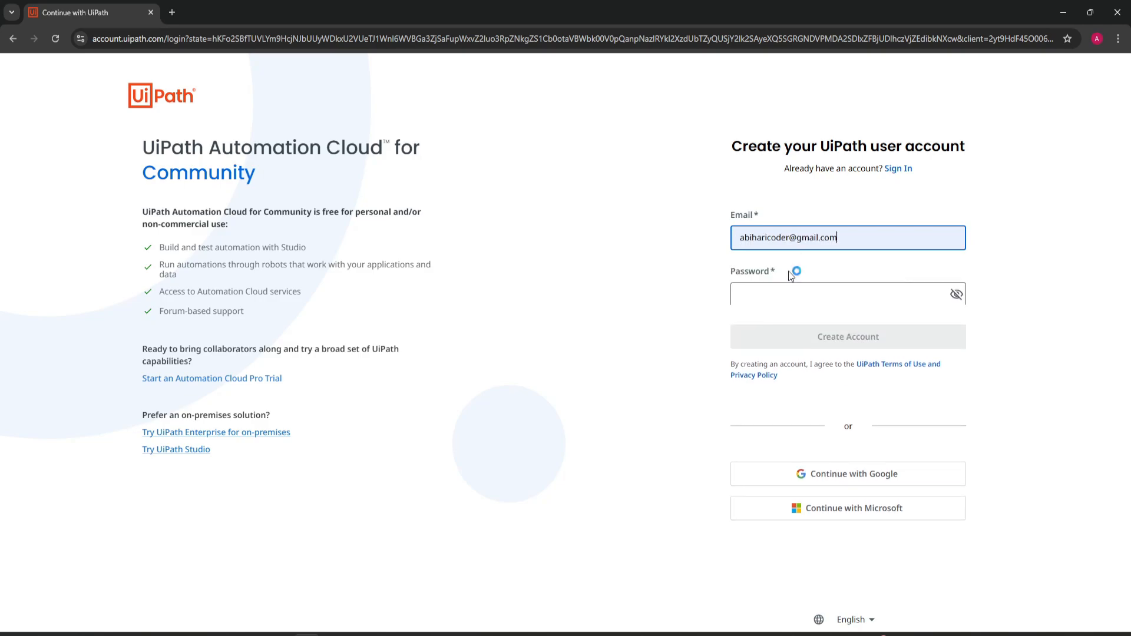
pyautogui.click(792, 294)
pyautogui.hotkey('ctrl', 'v')
pyautogui.click(820, 397)
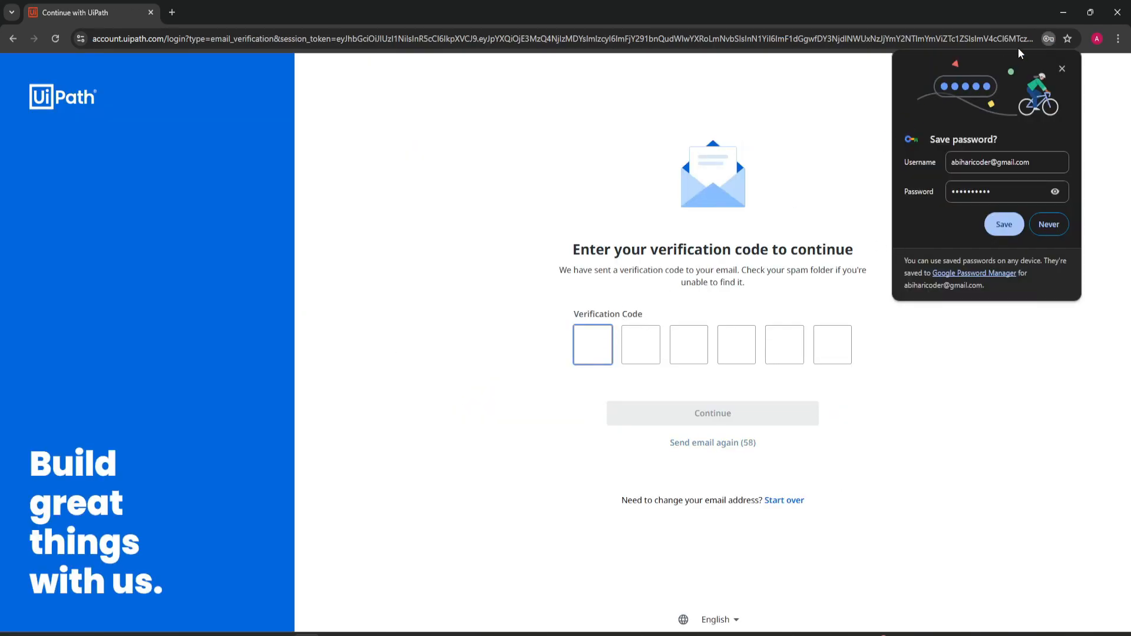
pyautogui.click(1062, 69)
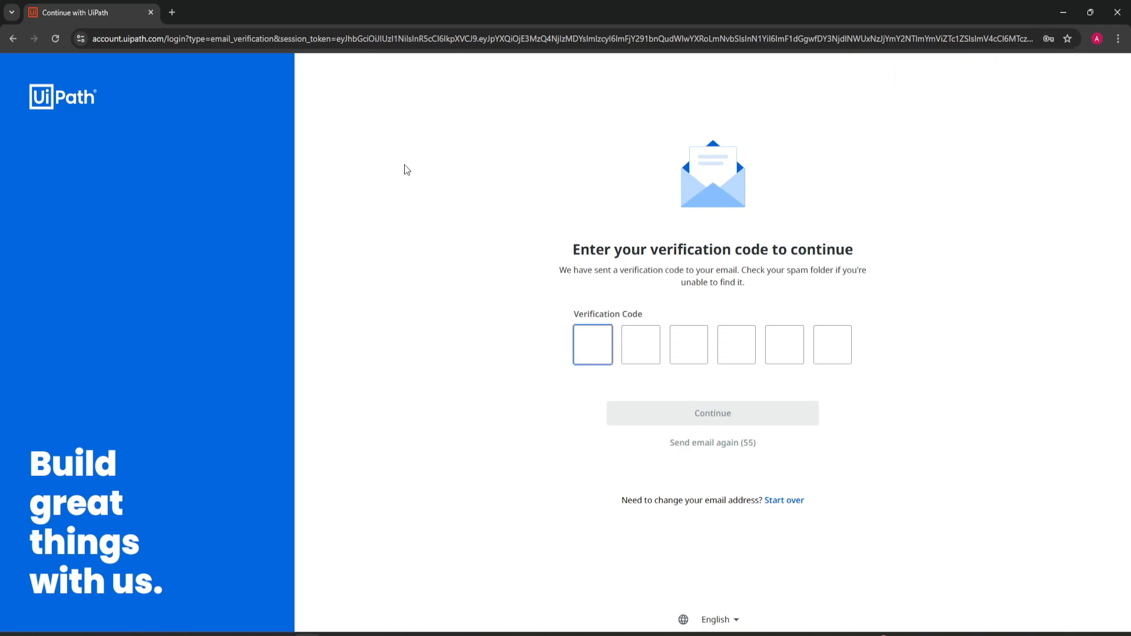
# Open UiPath's verification e-mail in Gmail in a new tab and select the code.
pyautogui.hotkey('ctrl', 't')
pyautogui.write('ma')
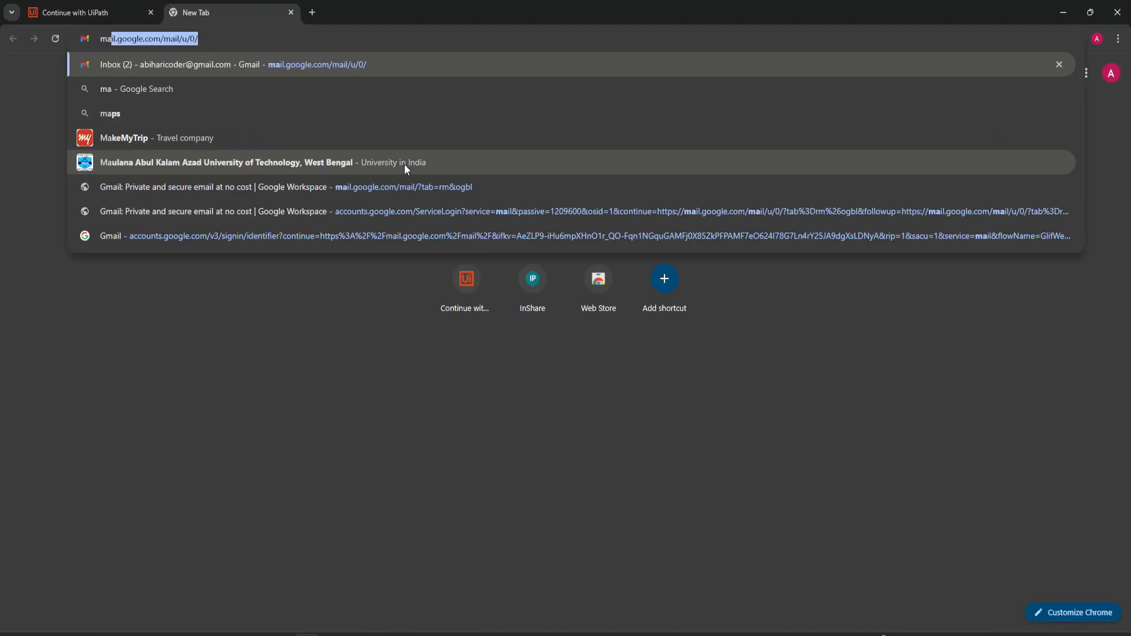
pyautogui.press('Return')
pyautogui.click(363, 234)
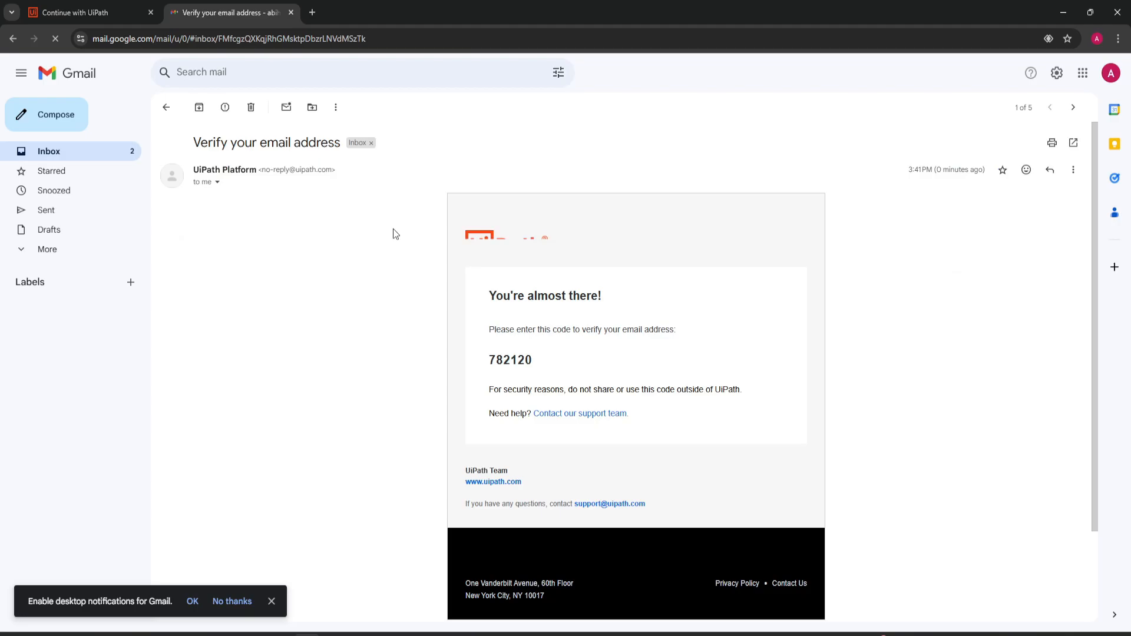
pyautogui.doubleClick(514, 360)
pyautogui.click(514, 364)
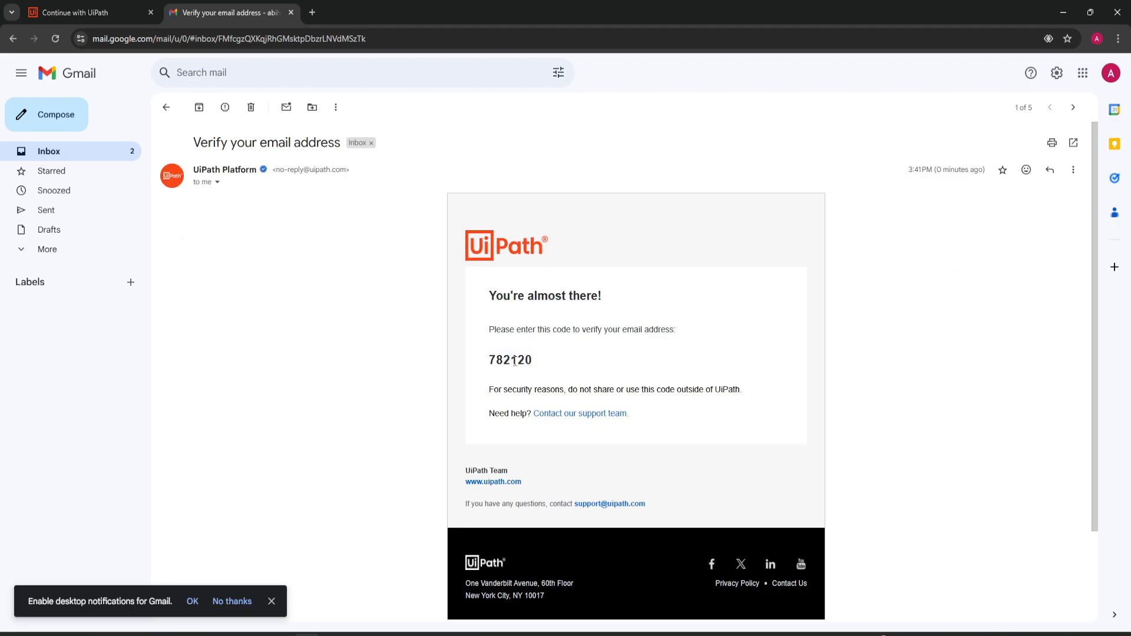
# Enter the 6-digit verification code on the UiPath page and submit it.
pyautogui.click(91, 5)
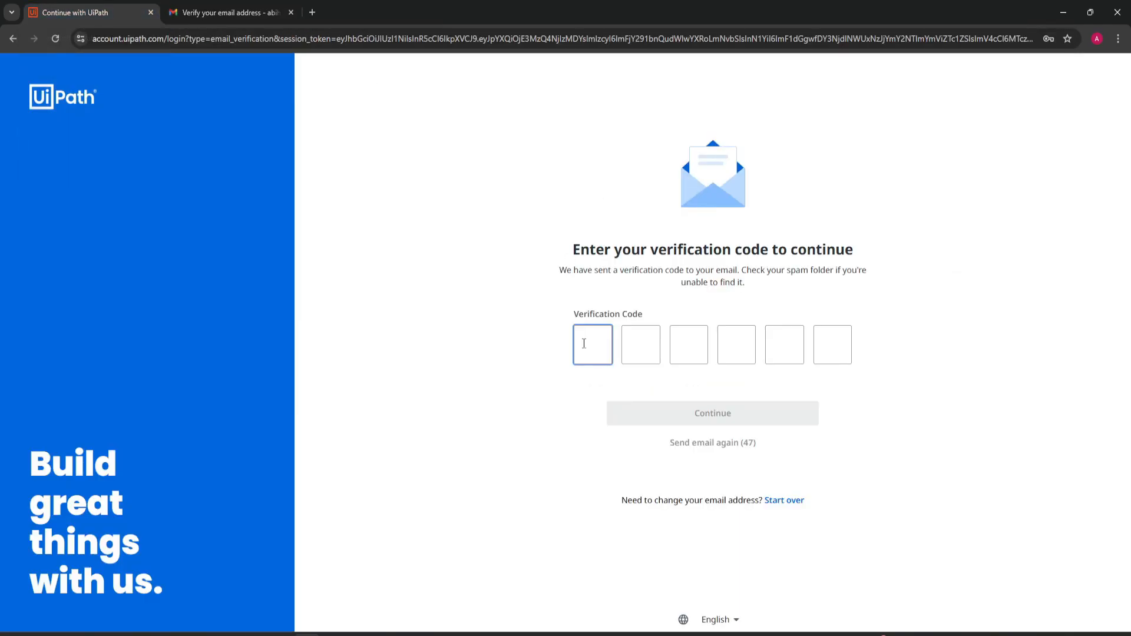
pyautogui.click(742, 424)
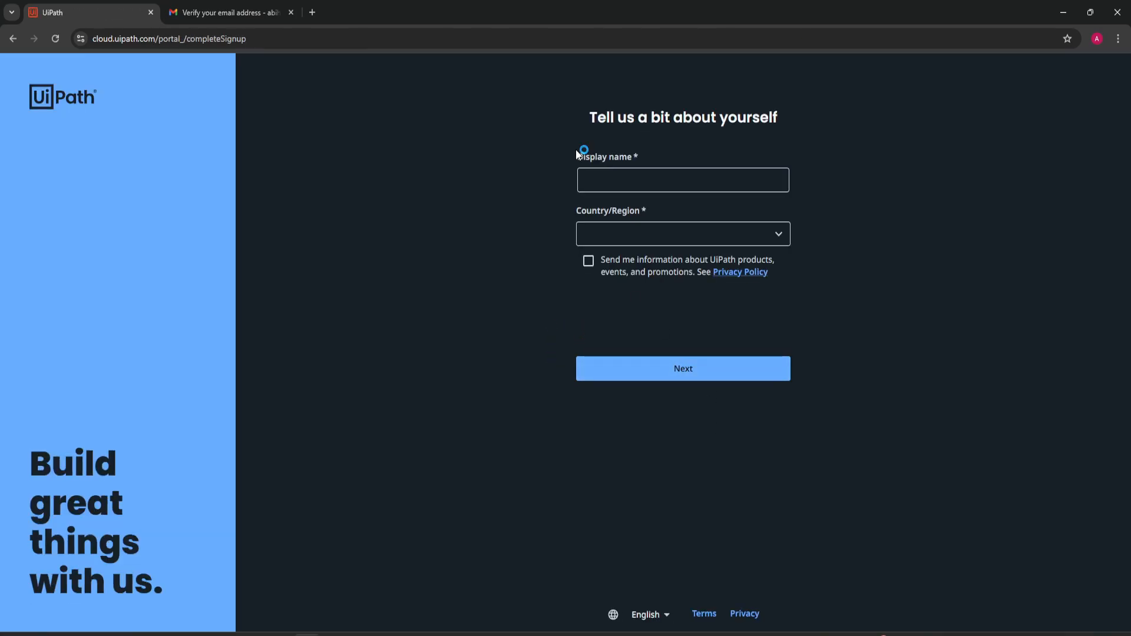
# Fill in the display name, choose India and West Bengal, and continue.
pyautogui.click(630, 184)
pyautogui.write('A')
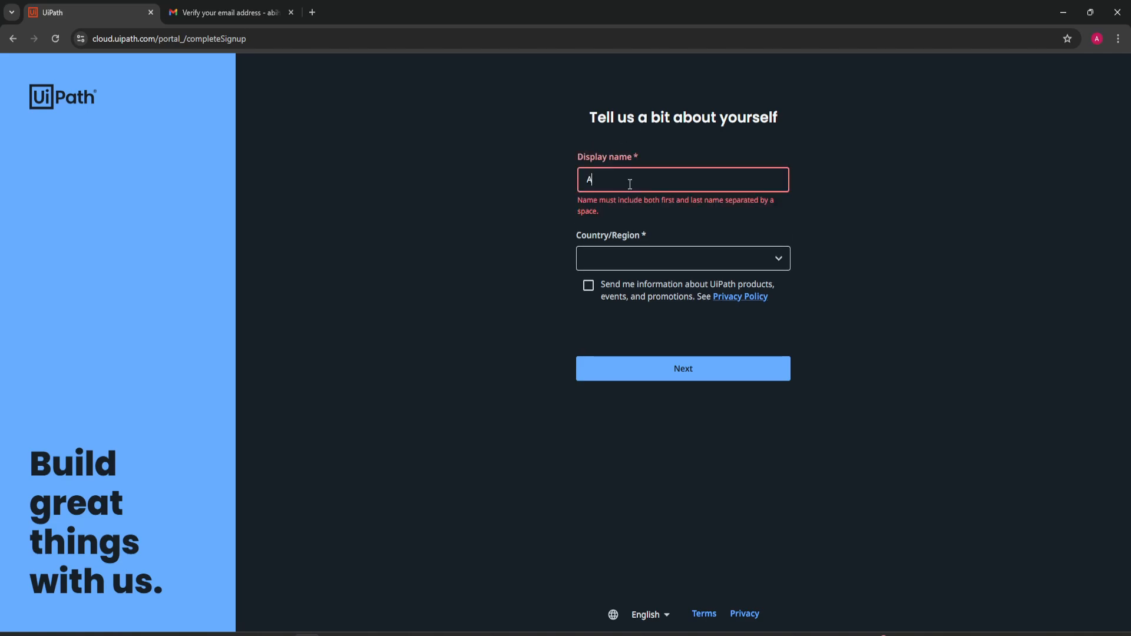
pyautogui.write(' Bihari Coder')
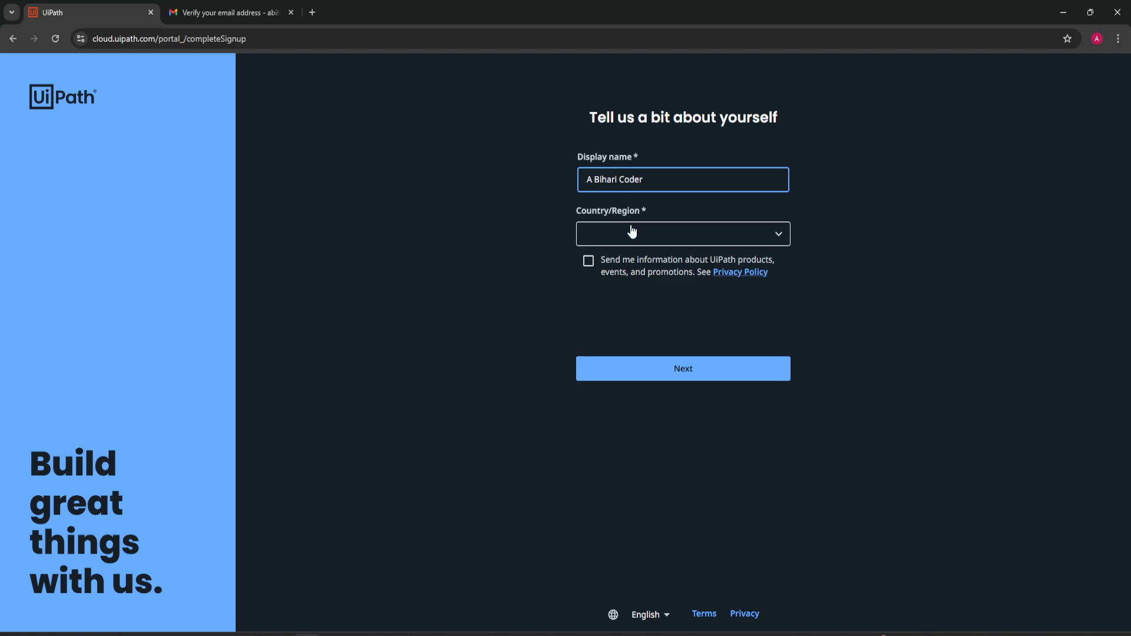
pyautogui.click(632, 232)
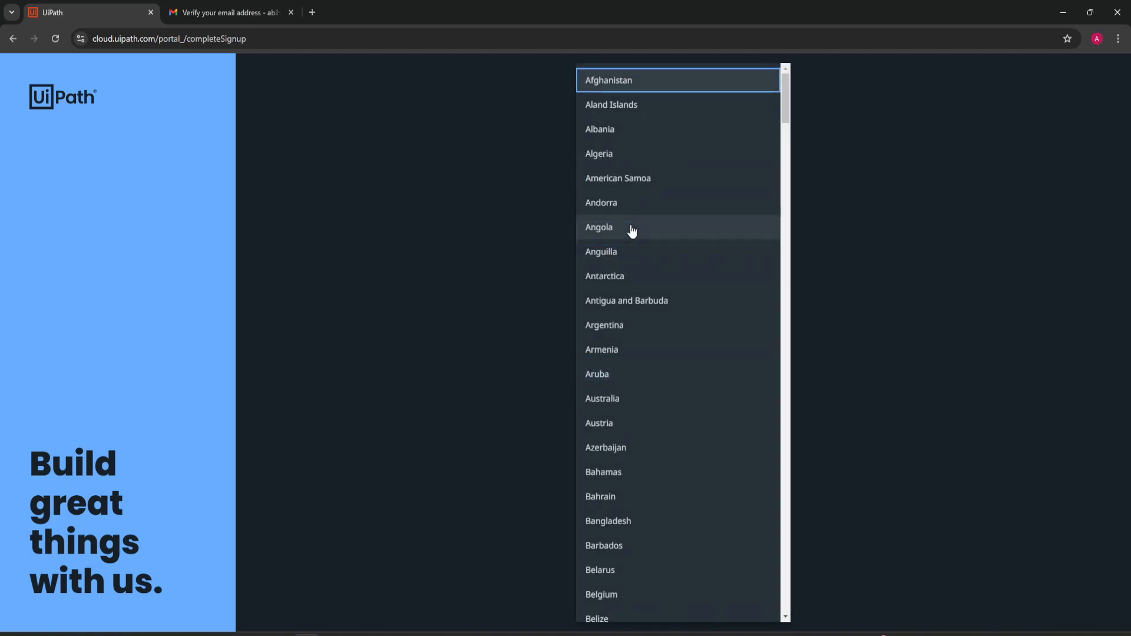
pyautogui.write('india')
pyautogui.click(685, 371)
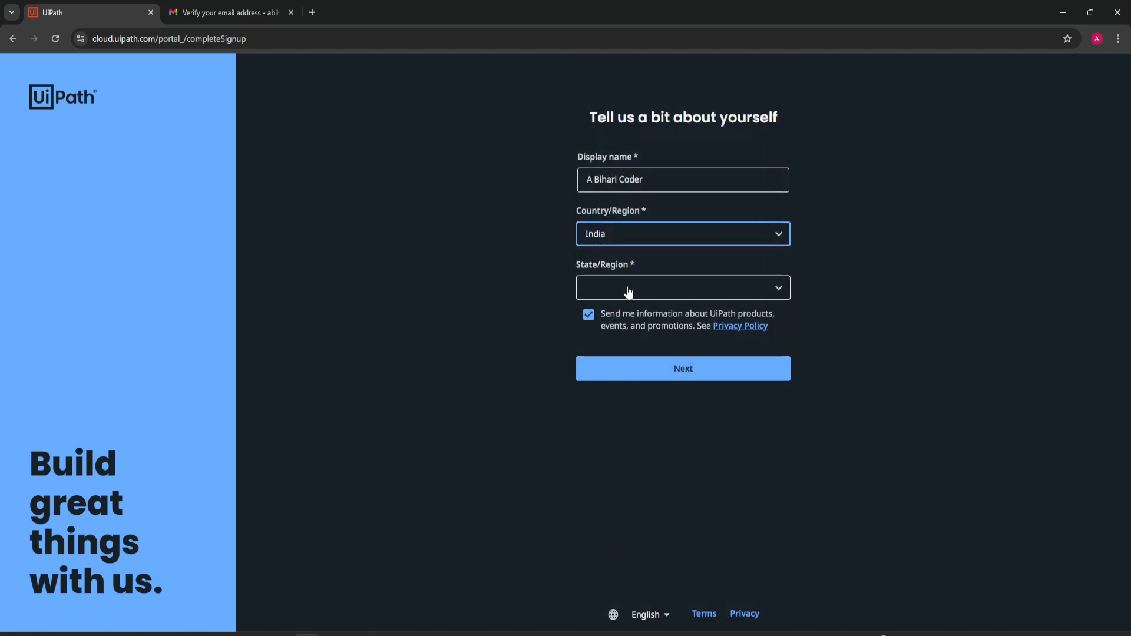
pyautogui.click(628, 292)
pyautogui.write('west')
pyautogui.press('Return')
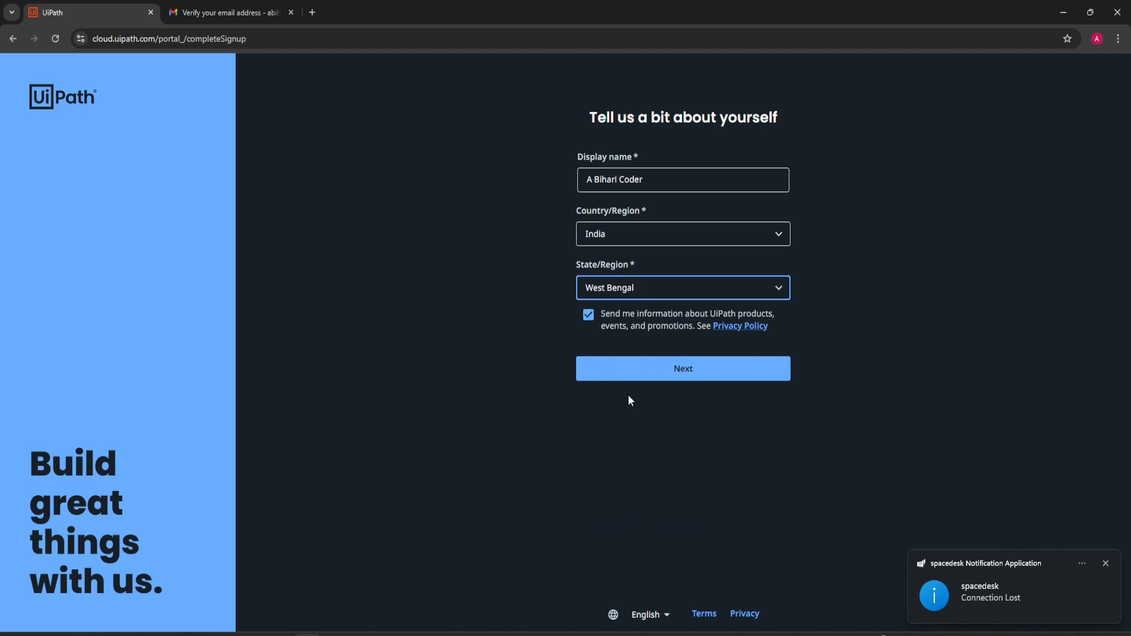
pyautogui.click(642, 369)
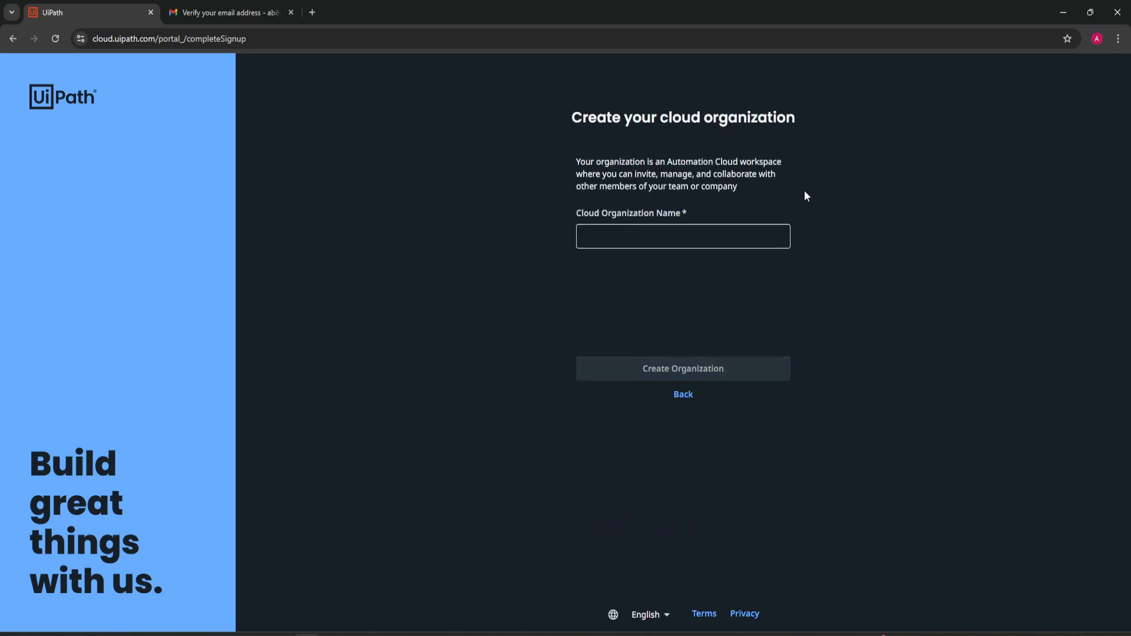
# Enter a Cloud Organization Name and create the organization.
pyautogui.click(687, 246)
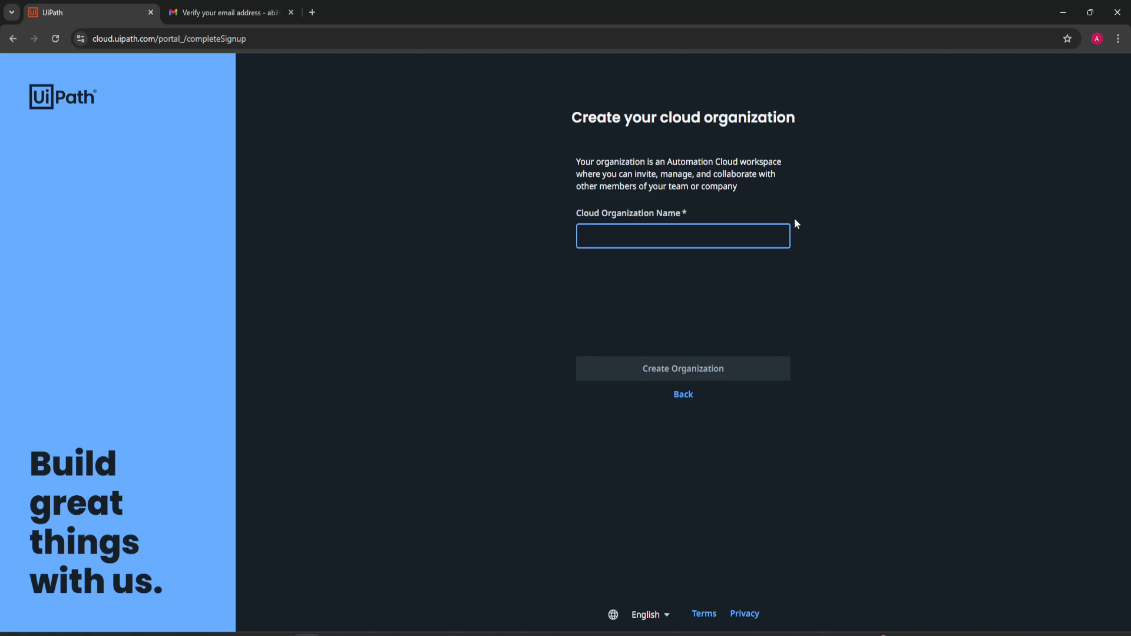
pyautogui.write('Ab')
pyautogui.write('ihariCoder')
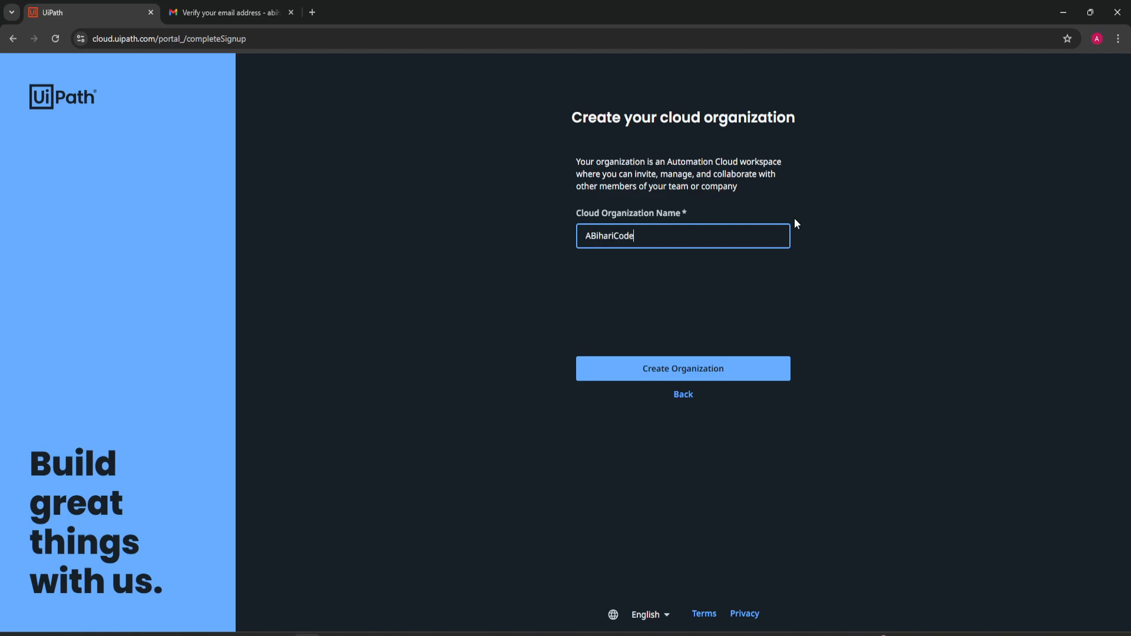
pyautogui.click(675, 371)
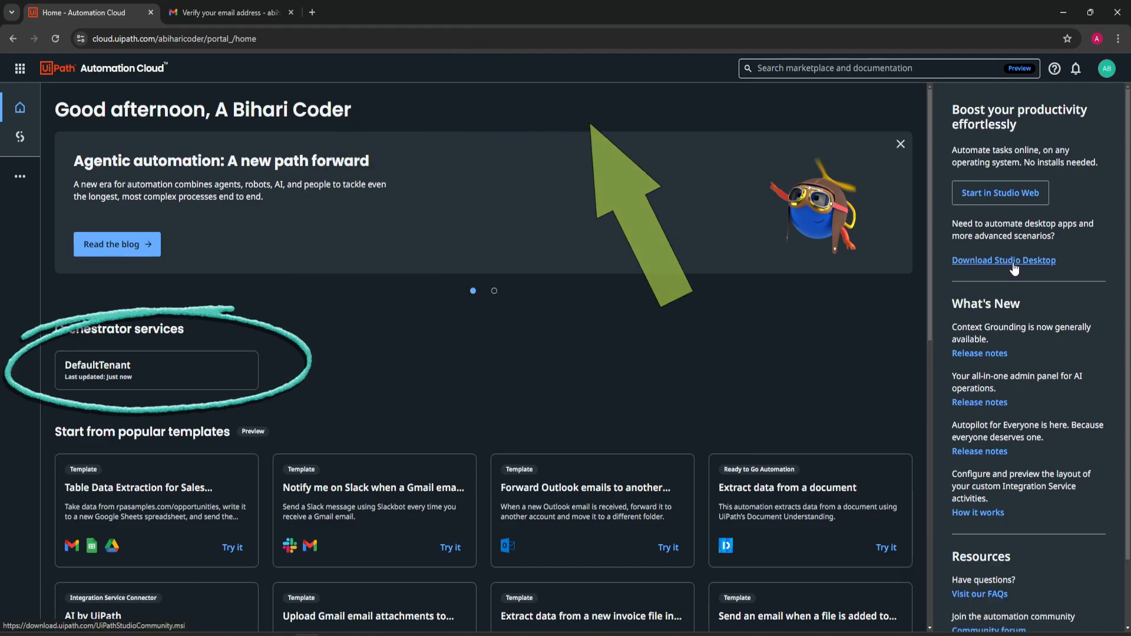
# Download UiPathStudioCommunity.msi (626 MB) and run it once the download completes.
pyautogui.scroll(-1, 1029, 330)
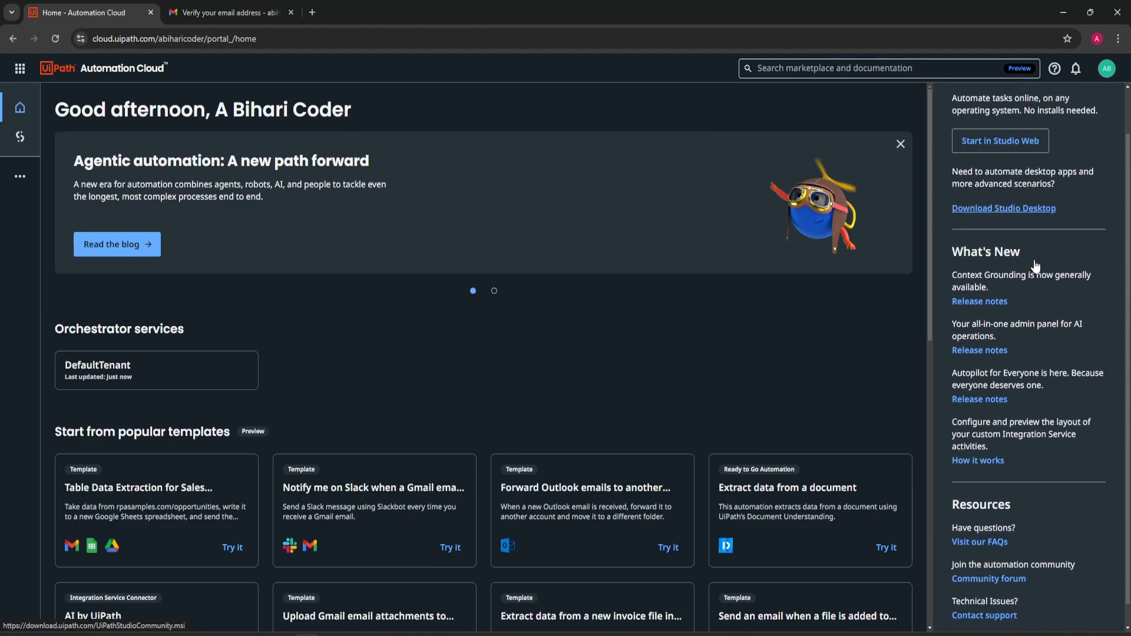
pyautogui.scroll(1, 1025, 335)
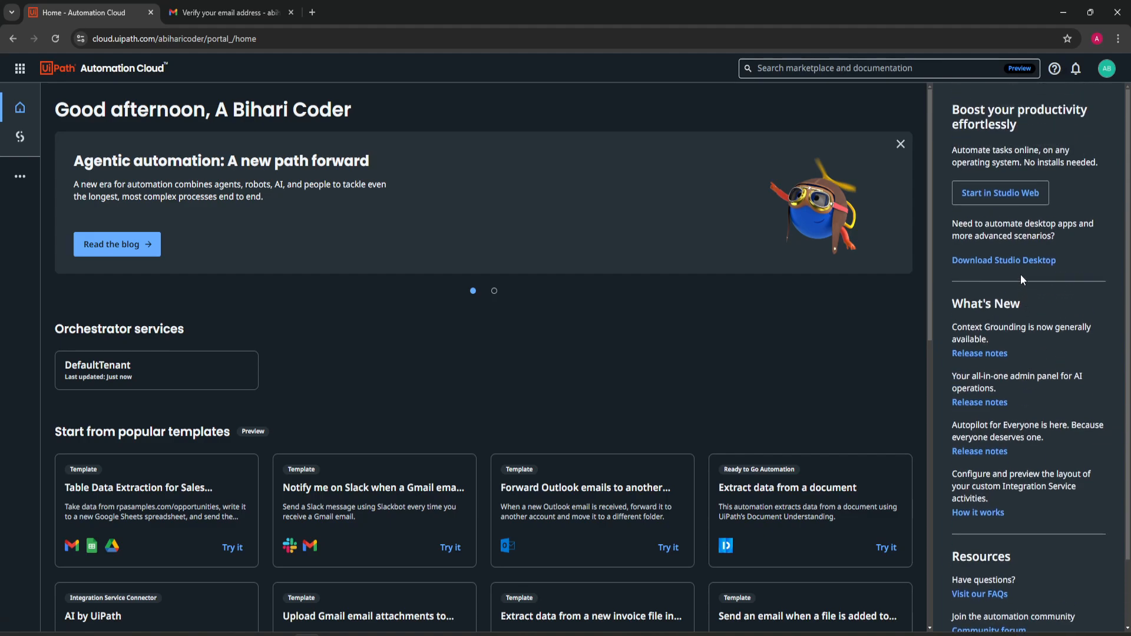
pyautogui.click(1021, 270)
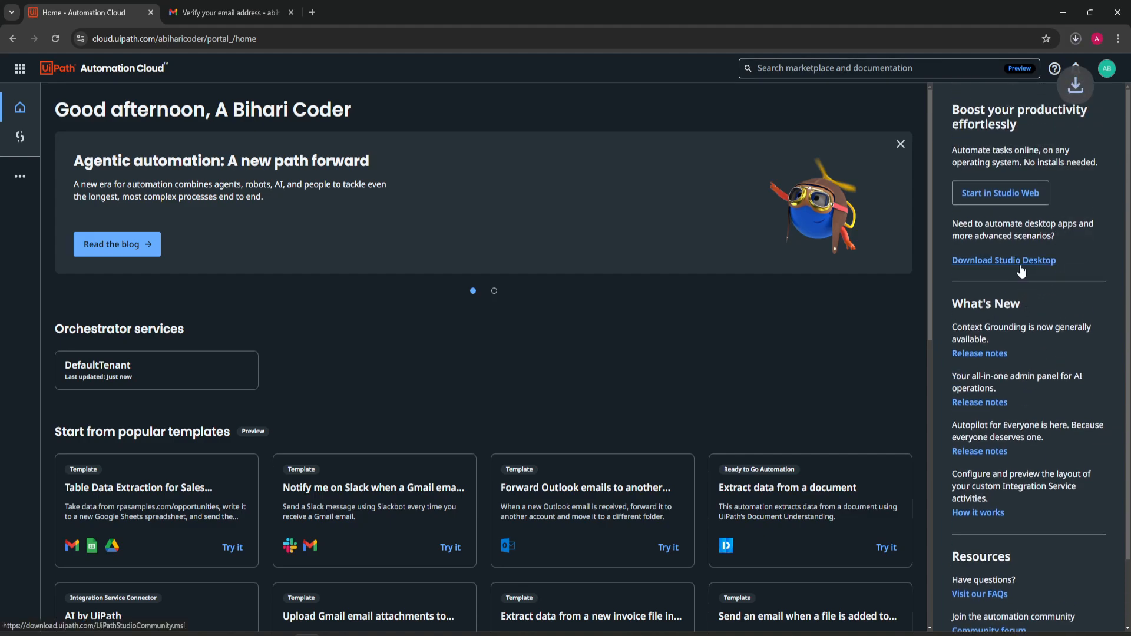
pyautogui.click(1077, 41)
pyautogui.moveTo(1009, 104)
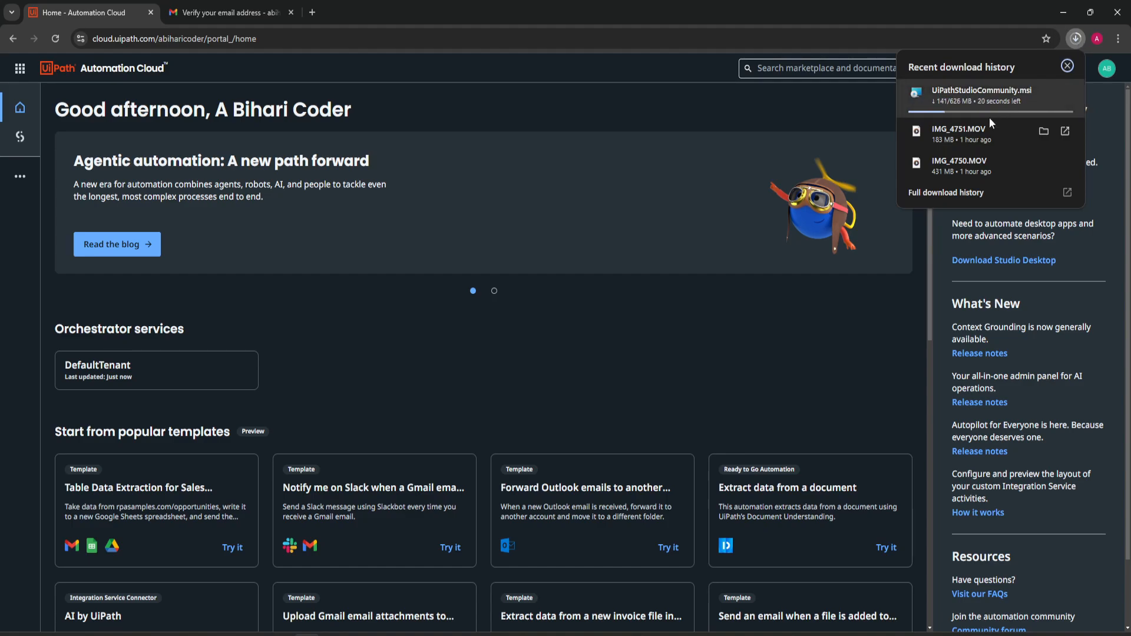
pyautogui.click(808, 359)
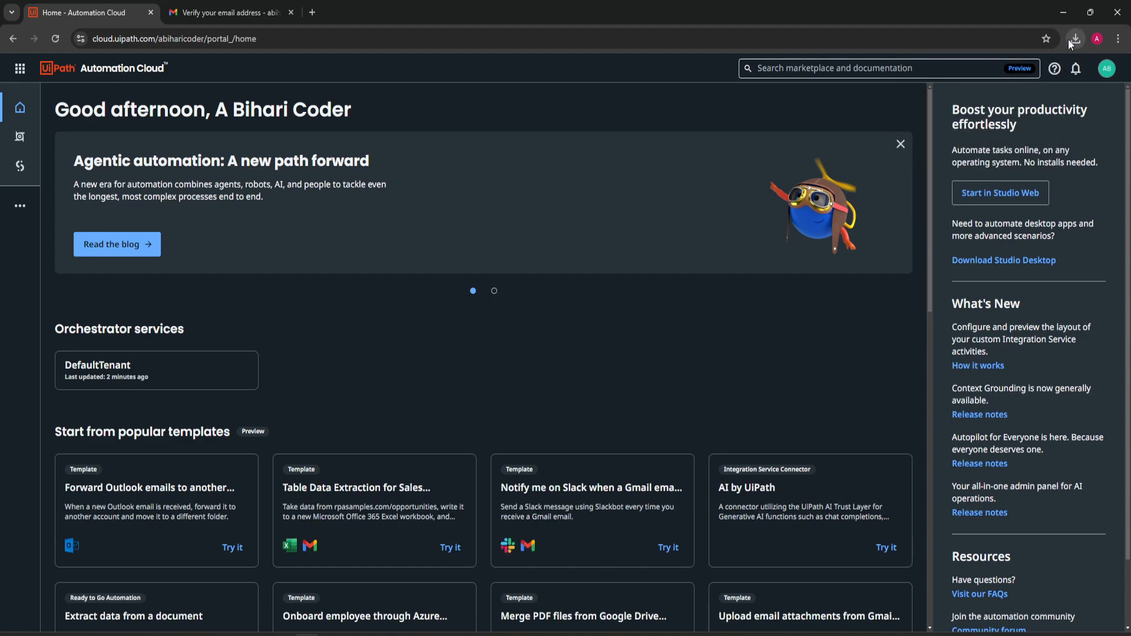
pyautogui.click(1070, 39)
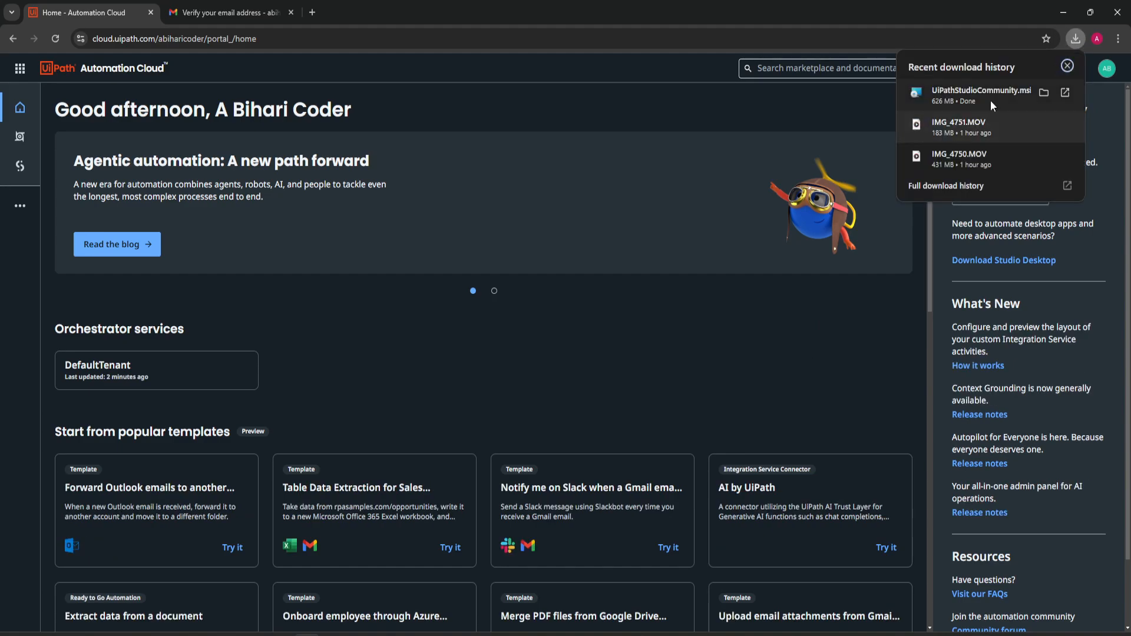
pyautogui.click(1064, 92)
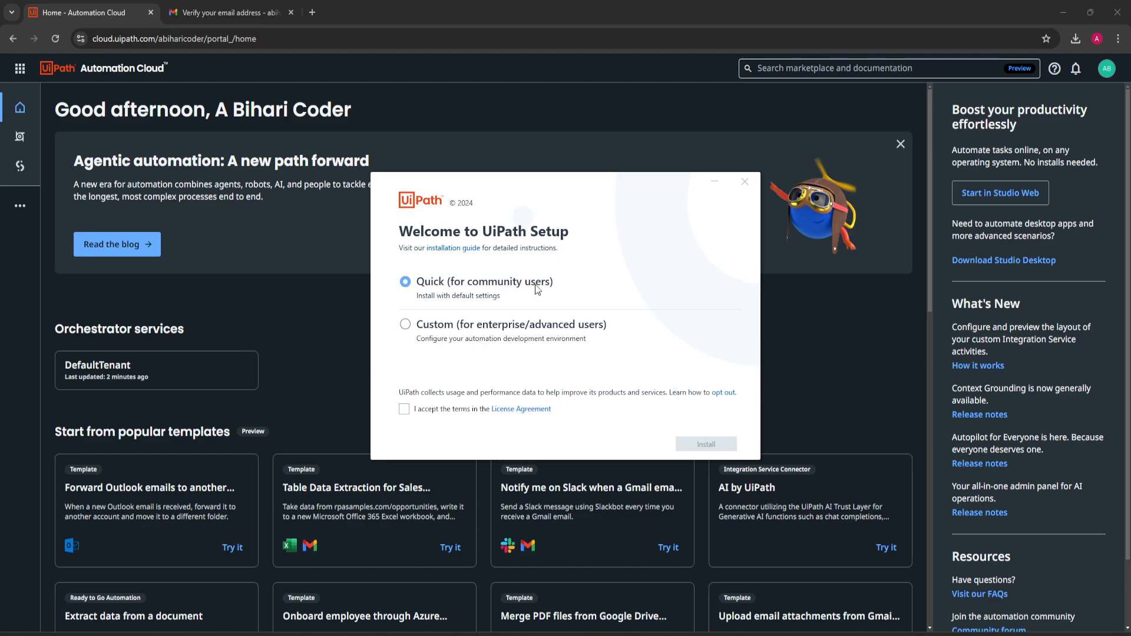
# Accept the license, install Studio, and allow the Chrome and Edge extensions.
pyautogui.click(408, 412)
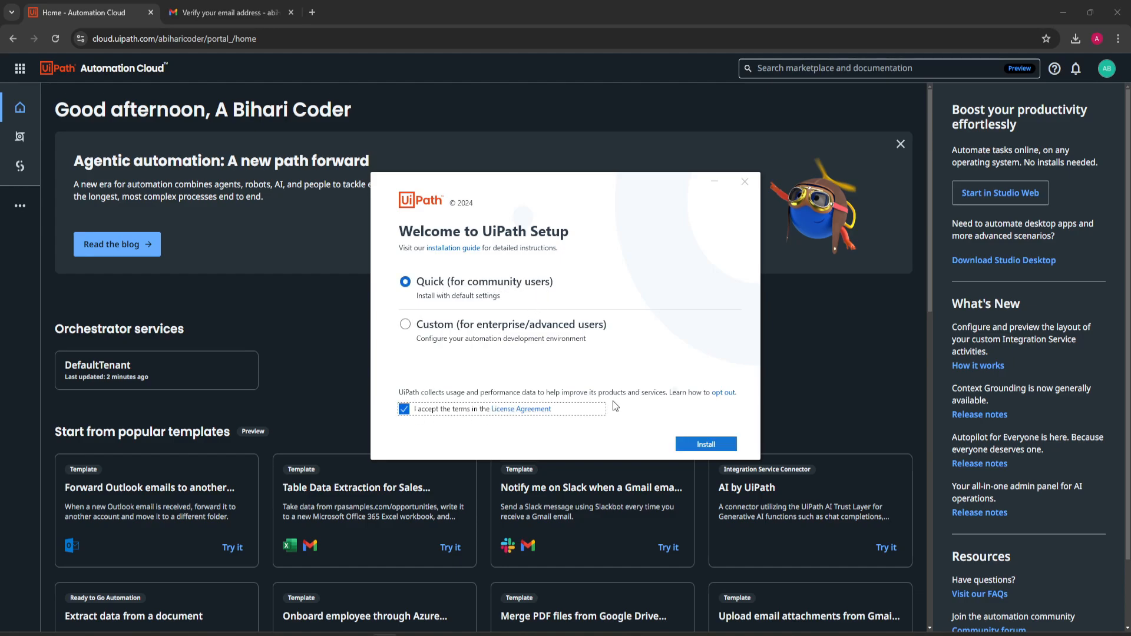
pyautogui.click(699, 446)
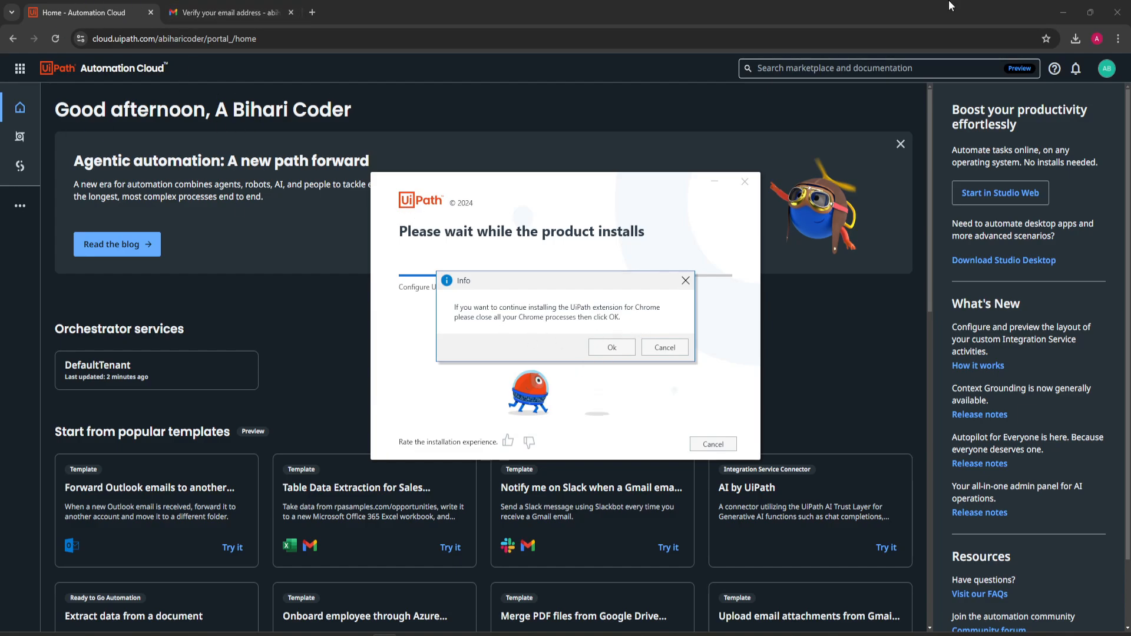
pyautogui.click(1121, 12)
pyautogui.click(610, 348)
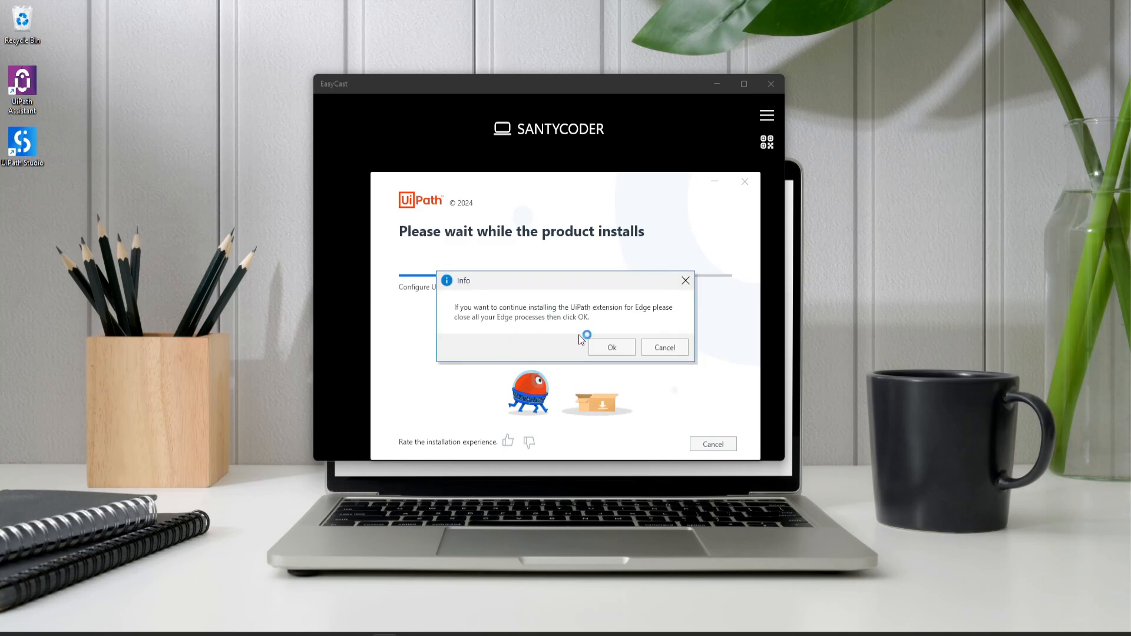
pyautogui.click(606, 348)
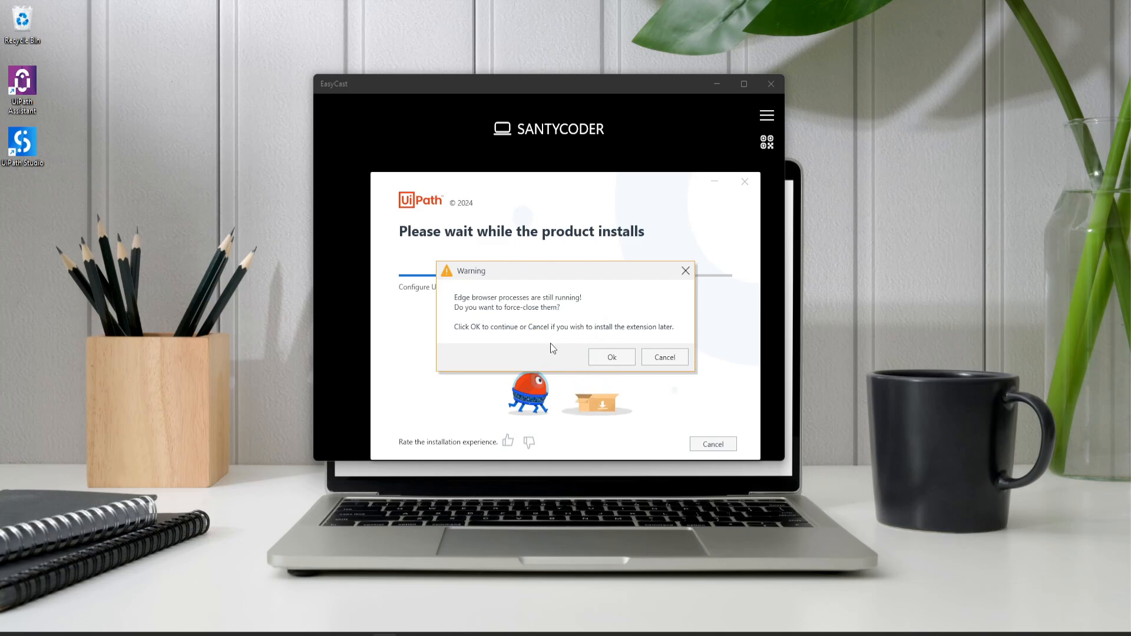
pyautogui.click(614, 358)
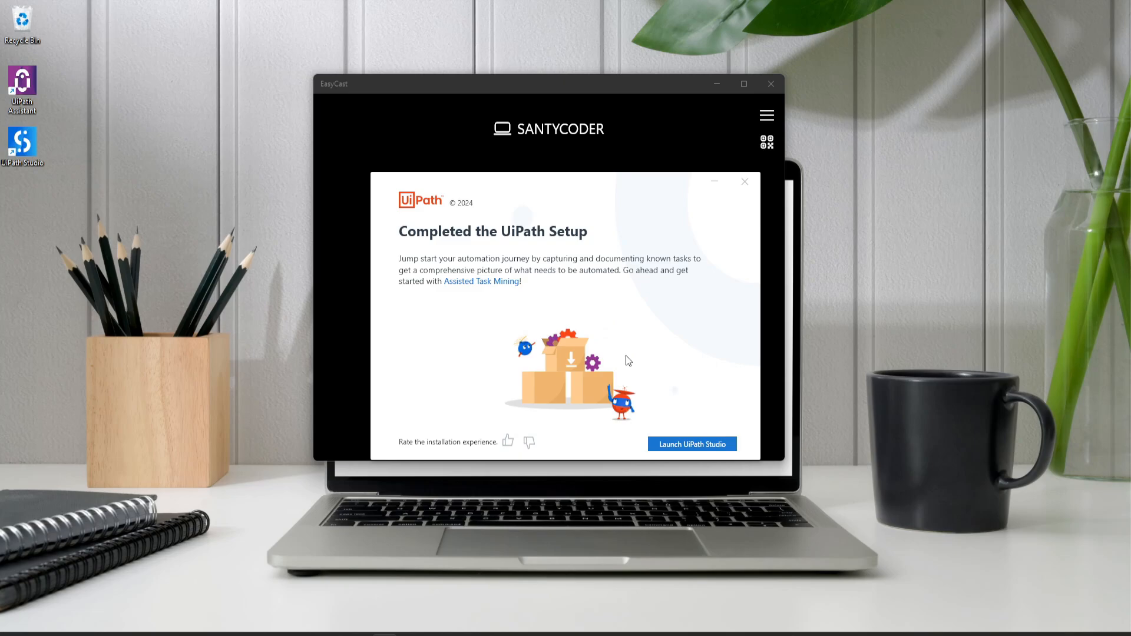
# Close the EasyCast window and launch UiPath Studio from the finished setup.
pyautogui.click(768, 84)
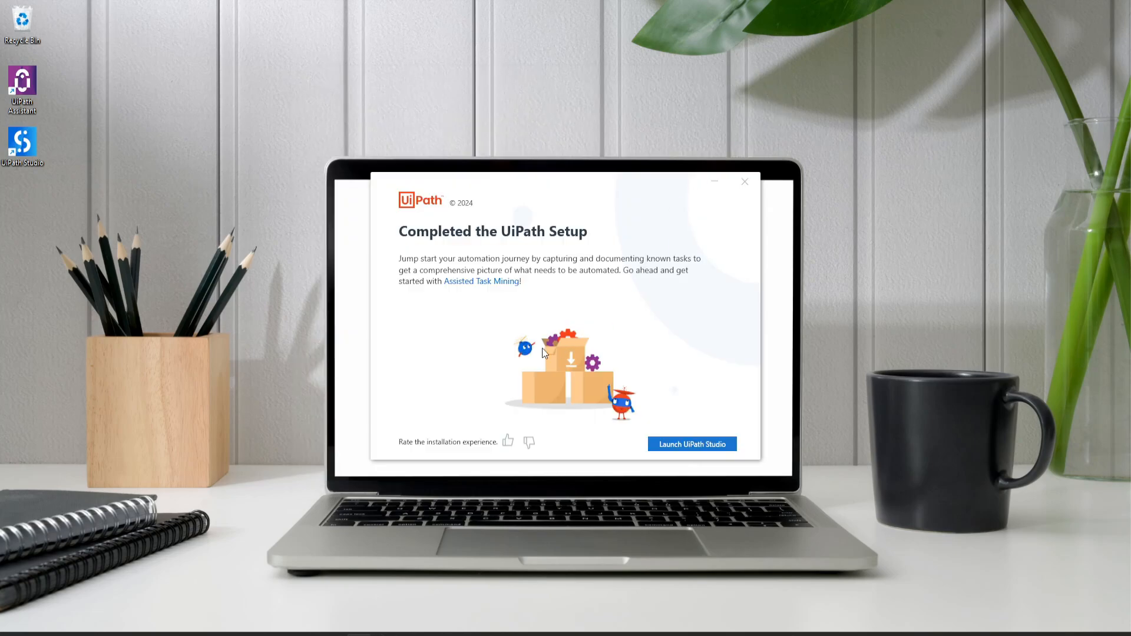
pyautogui.click(35, 141)
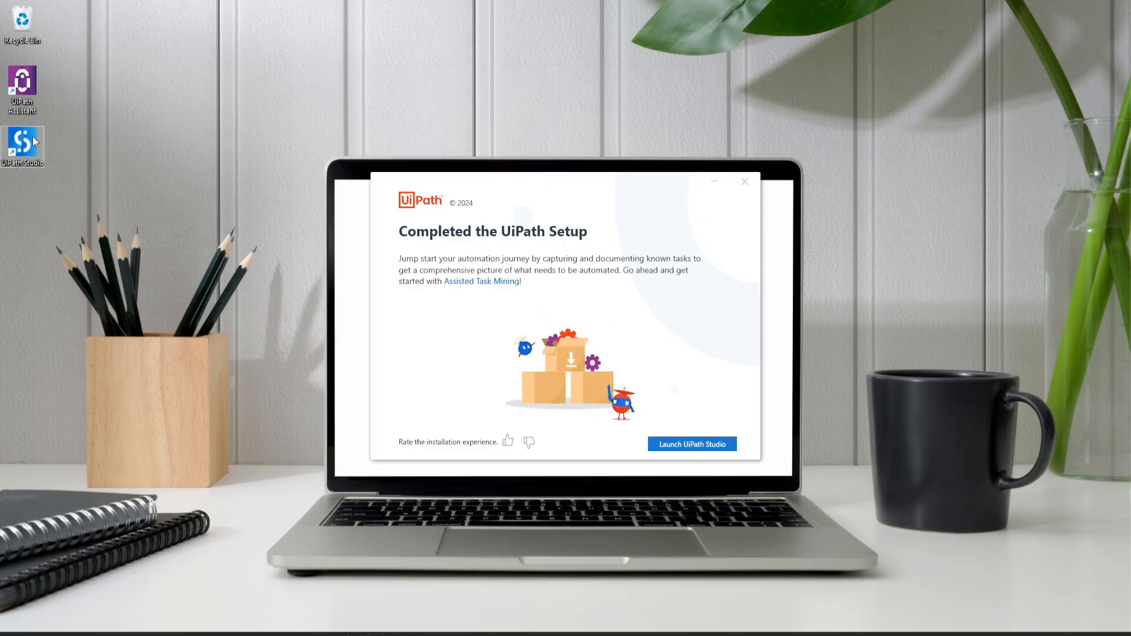
pyautogui.click(37, 105)
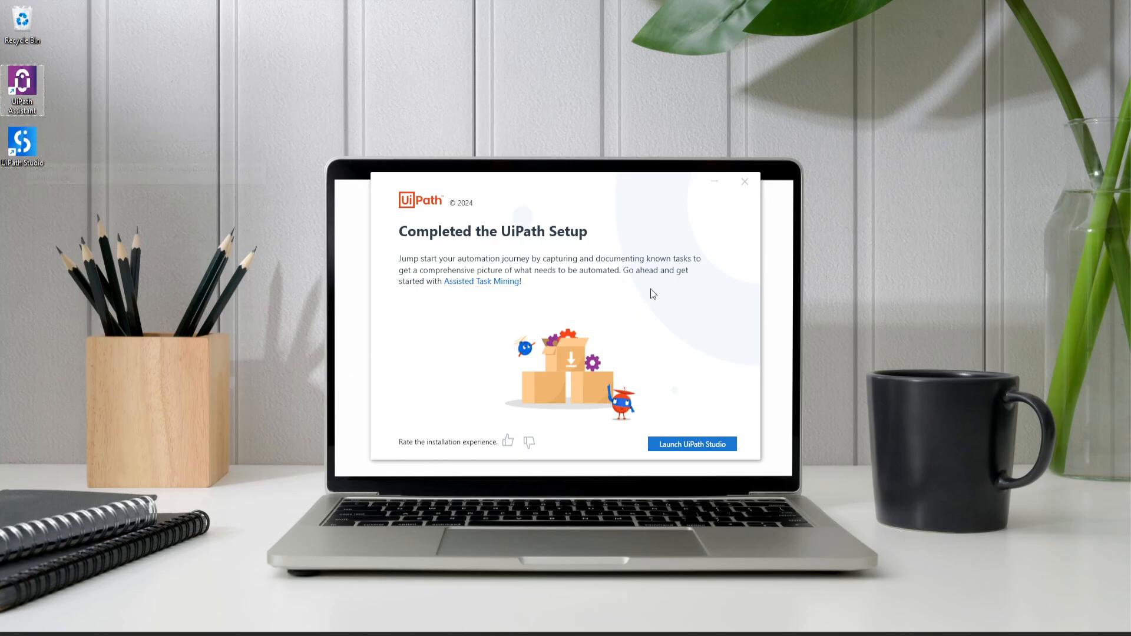
pyautogui.click(710, 444)
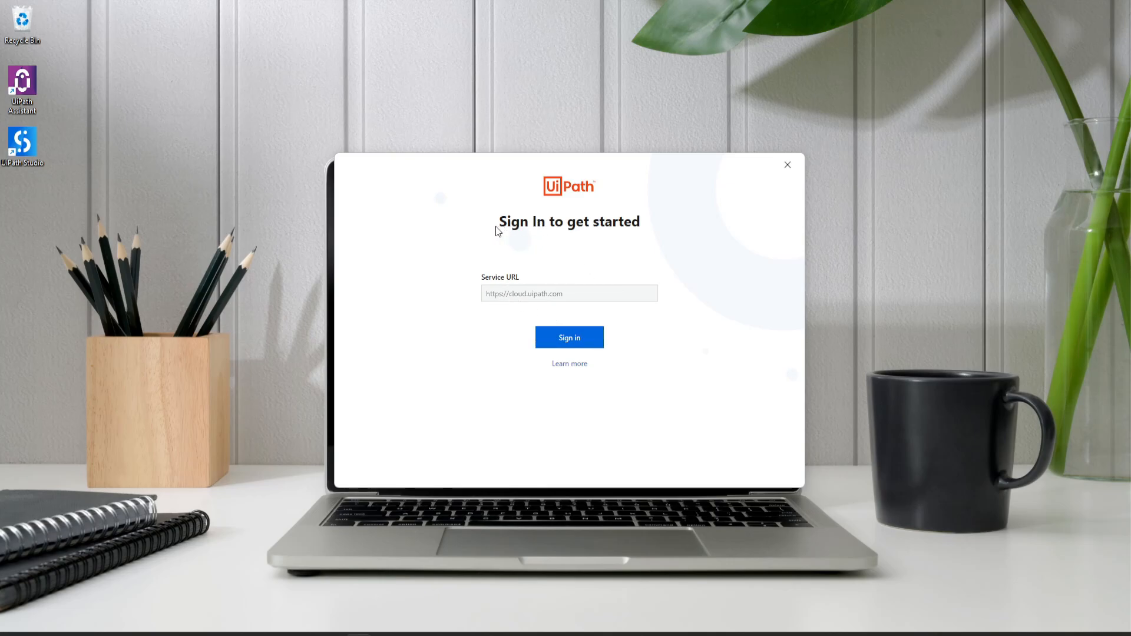
# Sign in to UiPath Cloud and let the browser open the UiPath app.
pyautogui.click(570, 342)
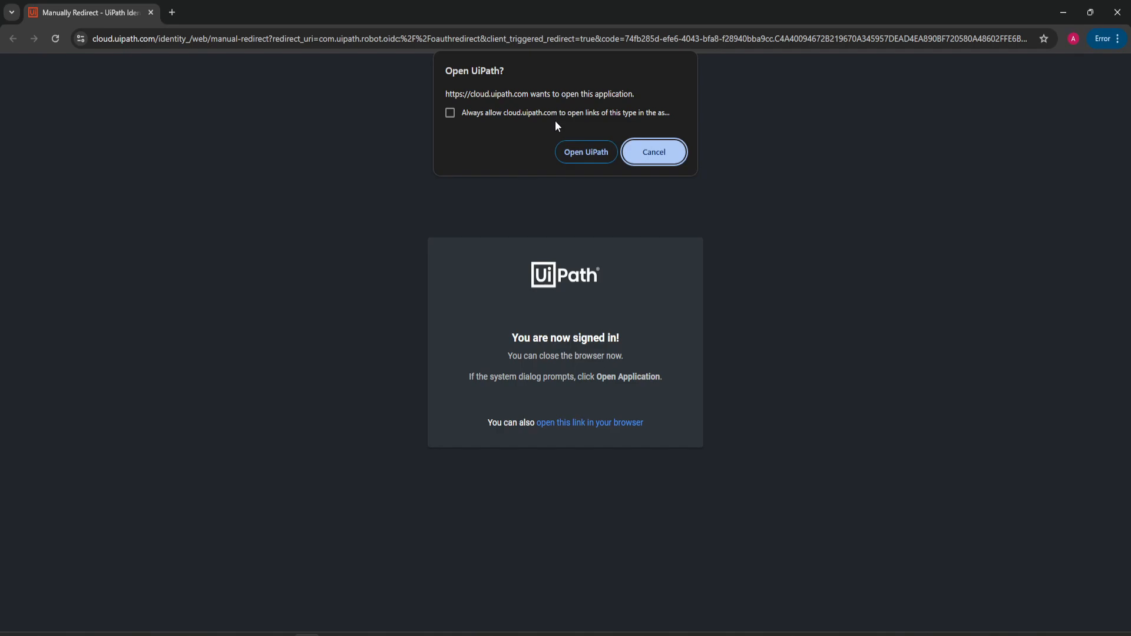
pyautogui.click(590, 152)
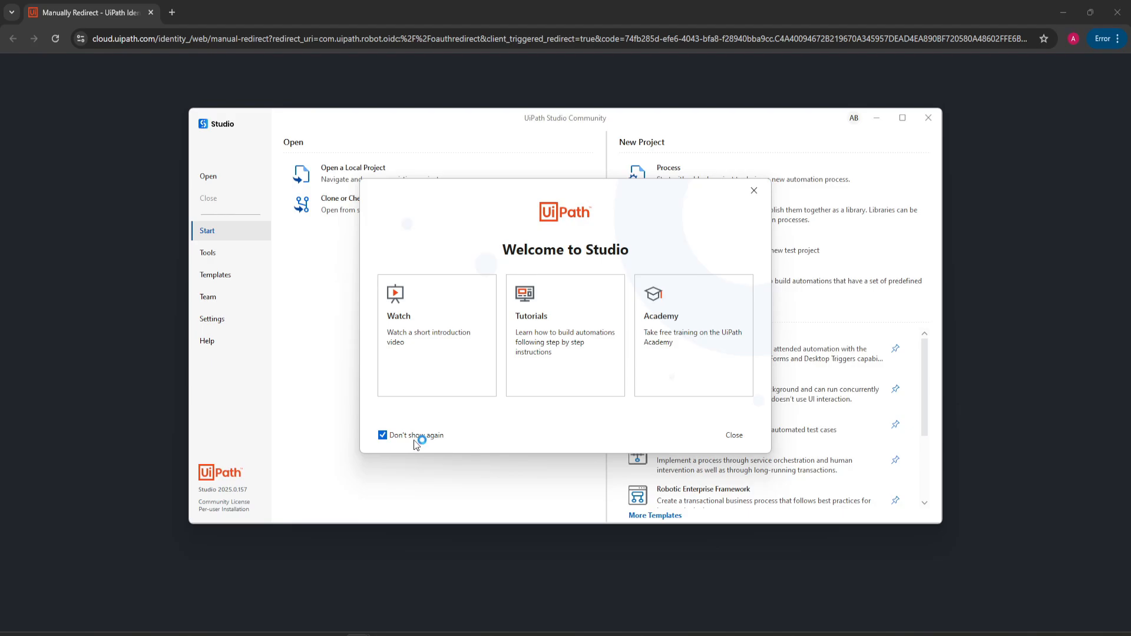
# Close the Welcome screen, maximize Studio, and permanently dismiss the tutorial.
pyautogui.click(734, 434)
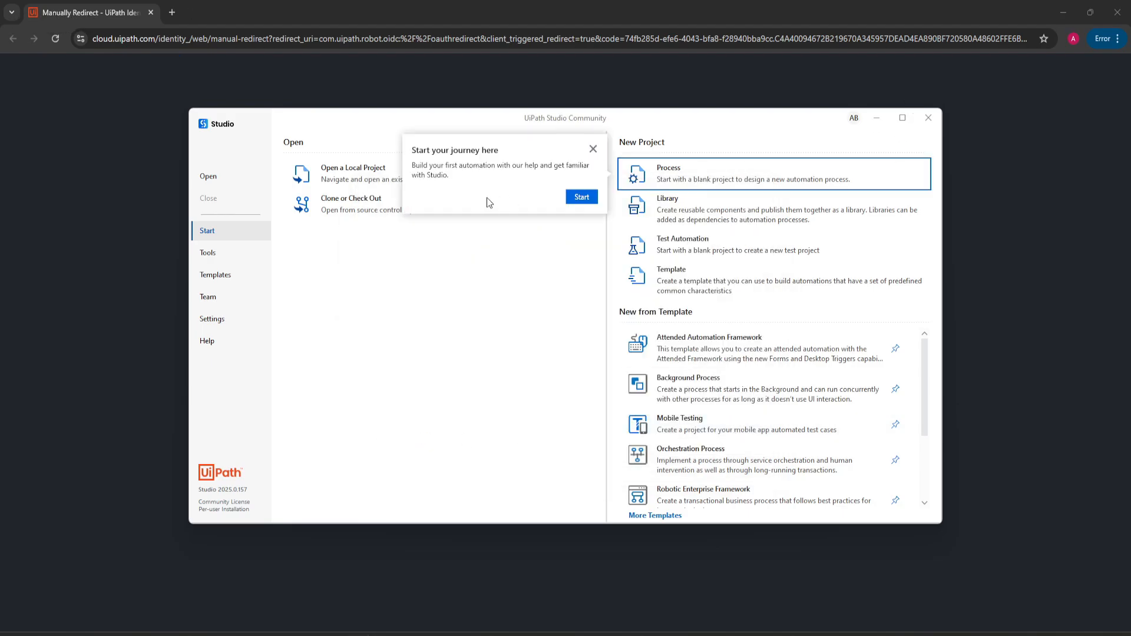
pyautogui.click(902, 118)
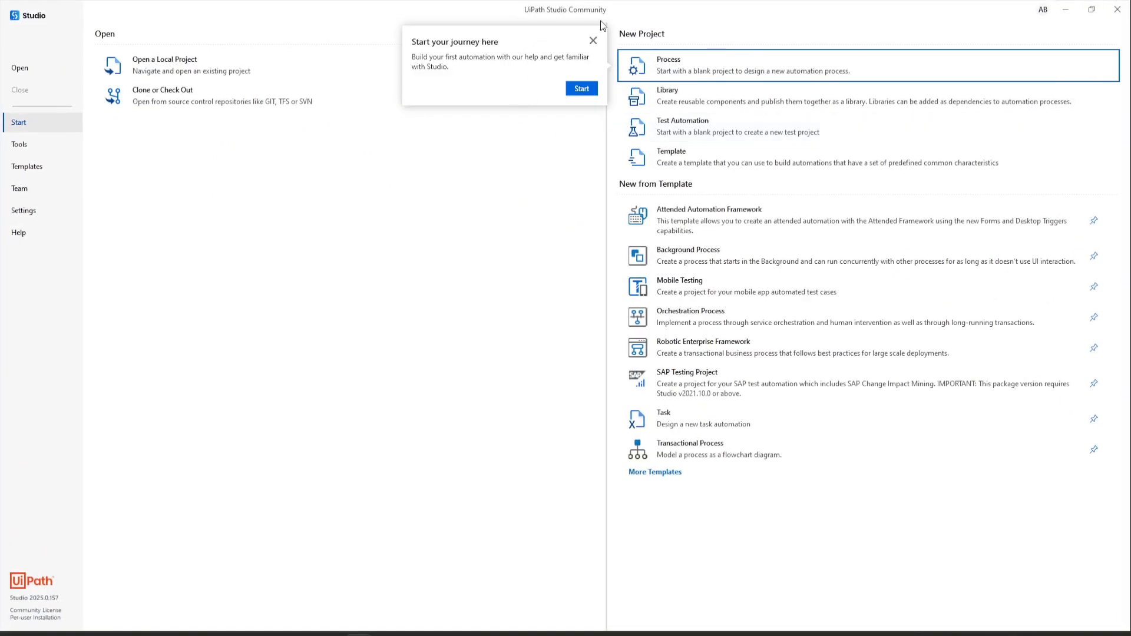
pyautogui.click(593, 42)
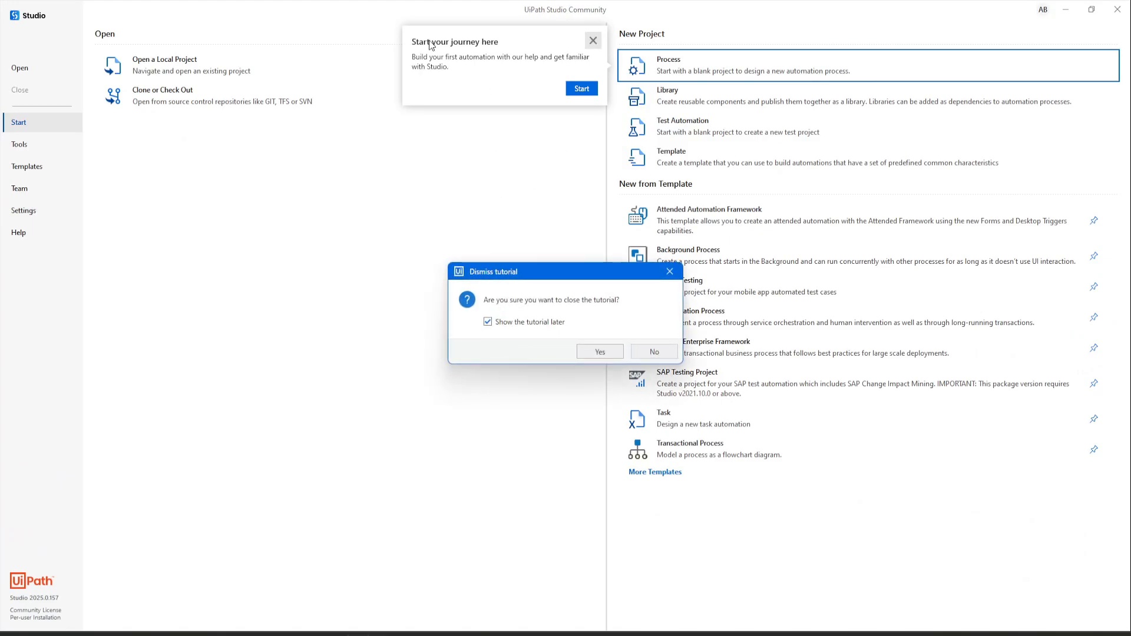
pyautogui.click(525, 325)
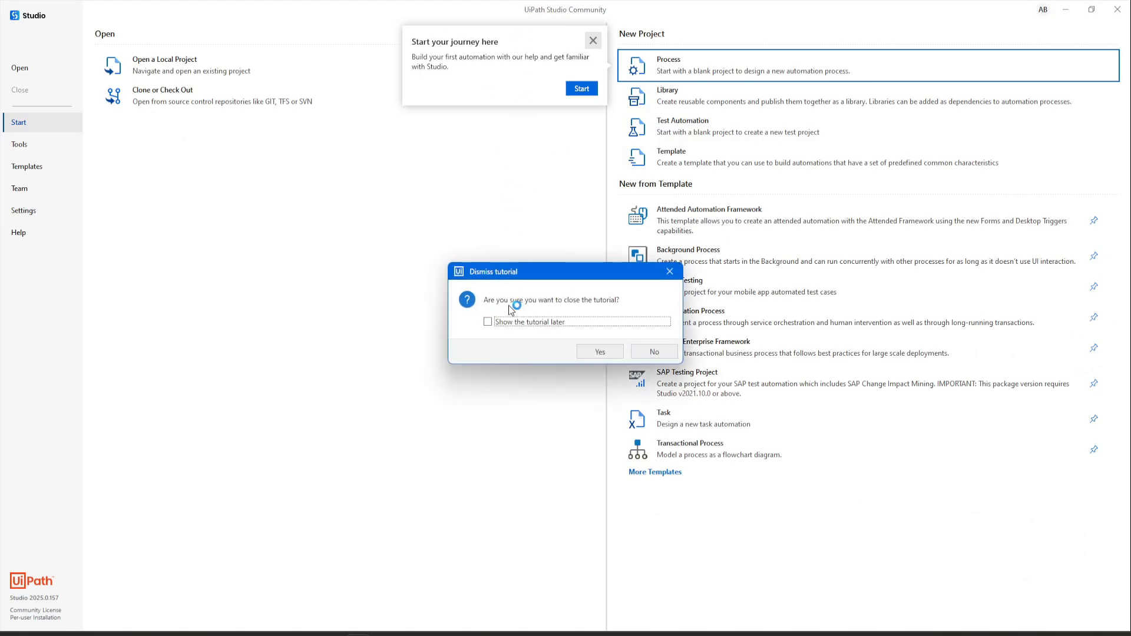
pyautogui.click(598, 352)
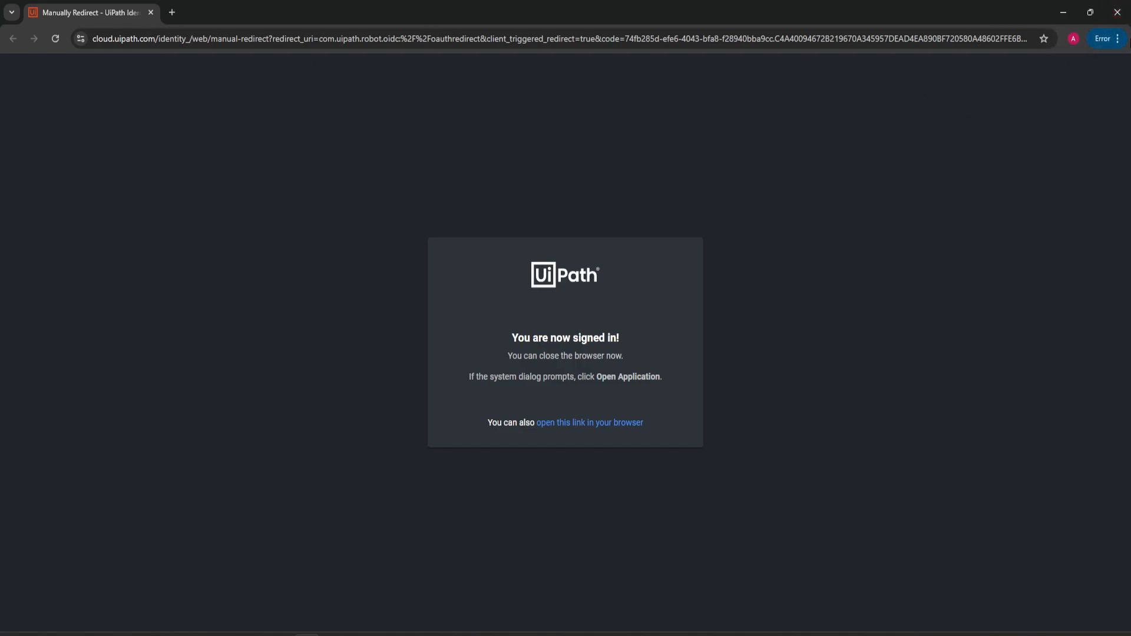
pyautogui.click(1110, 40)
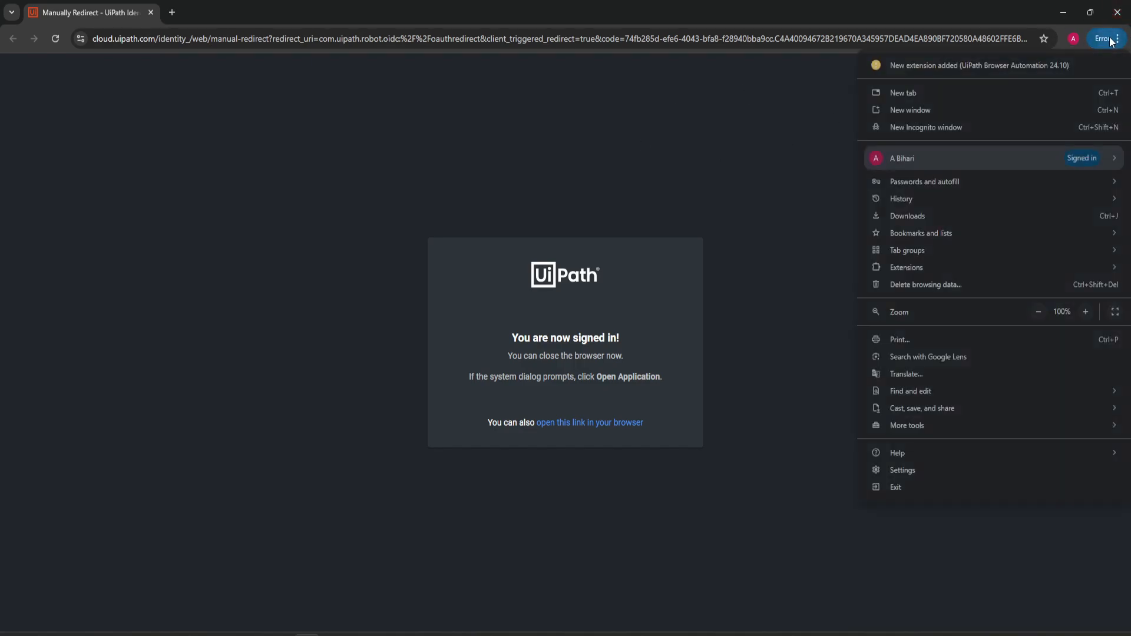
# Enable the UiPath Browser Automation 24.10 extension in Chrome and allow opening UiPath.
pyautogui.click(935, 64)
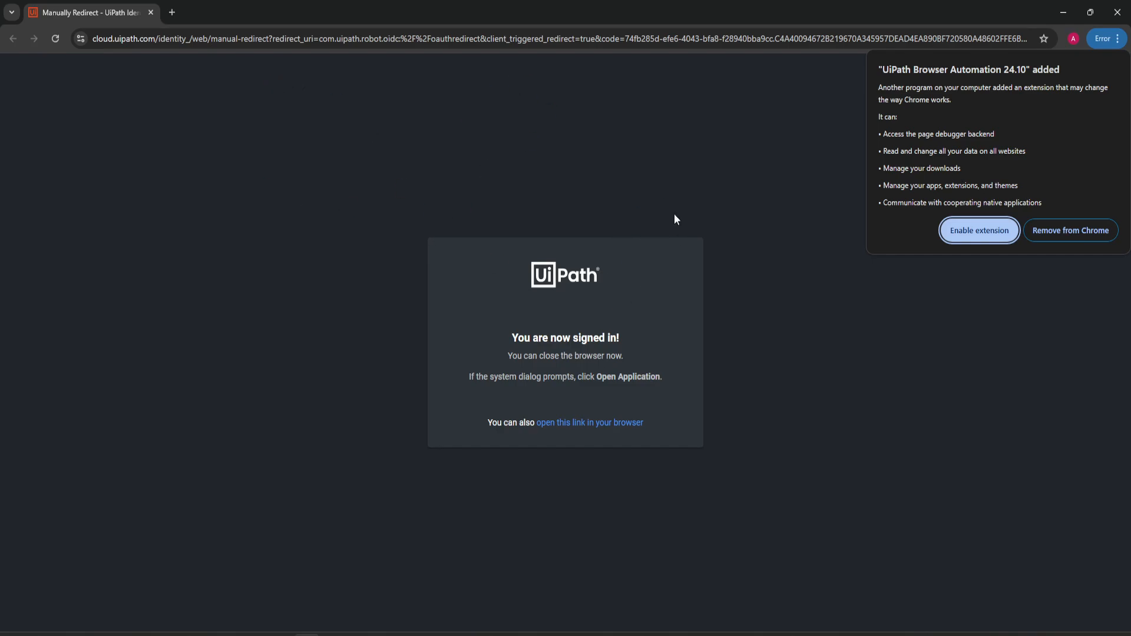
pyautogui.click(985, 231)
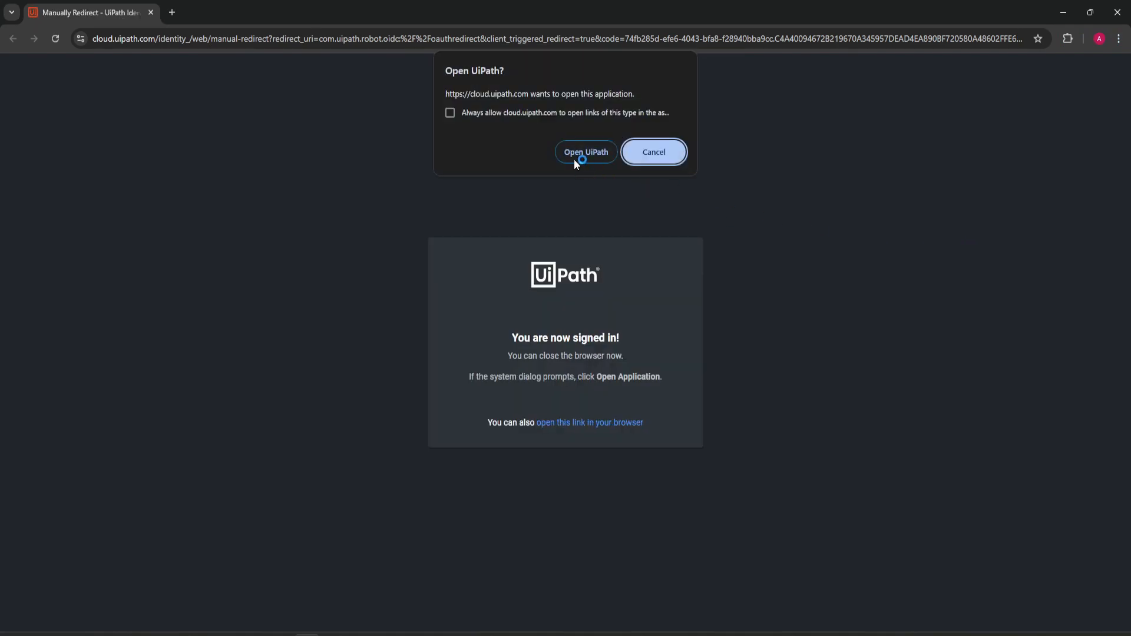
pyautogui.click(602, 155)
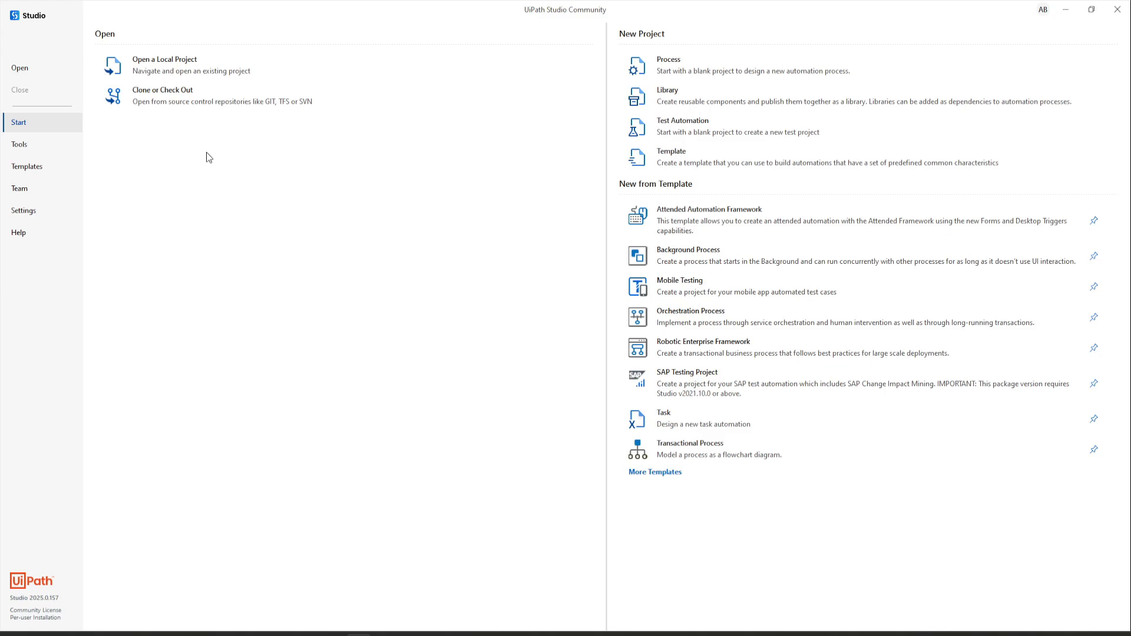
# Try Open a Local Project, then the new blank Process option on the Start page.
pyautogui.click(267, 75)
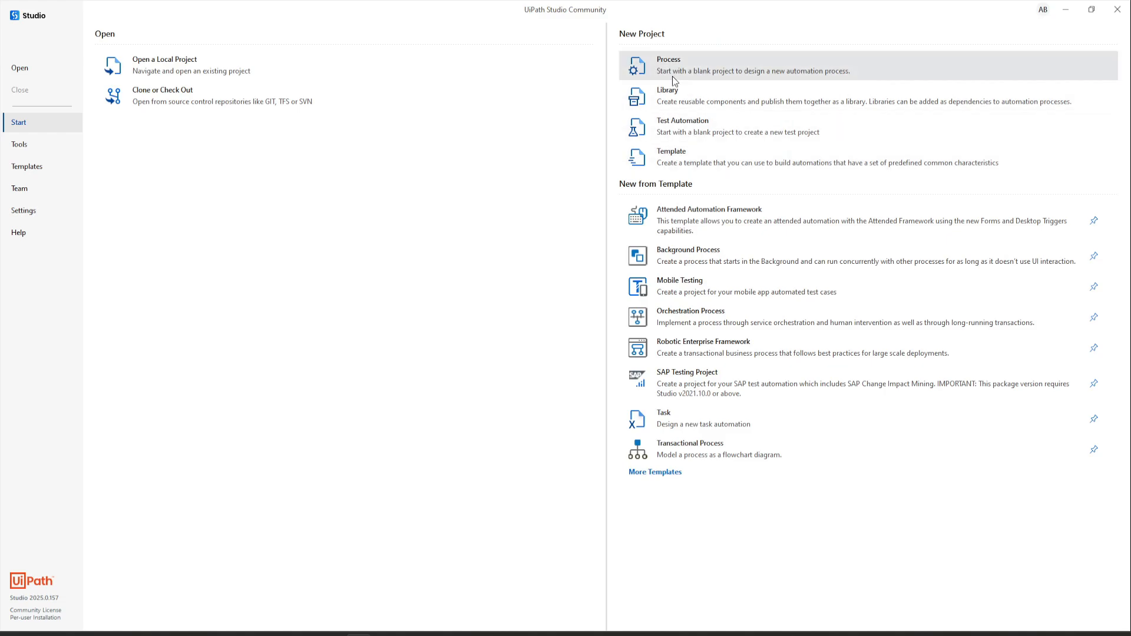
pyautogui.click(702, 72)
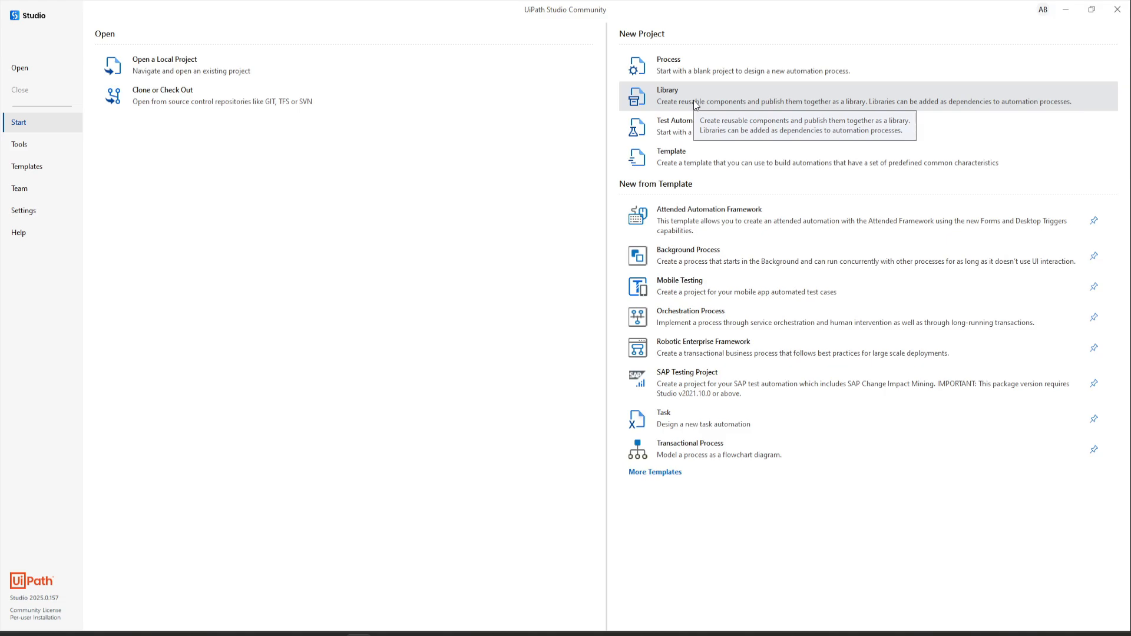
pyautogui.click(695, 105)
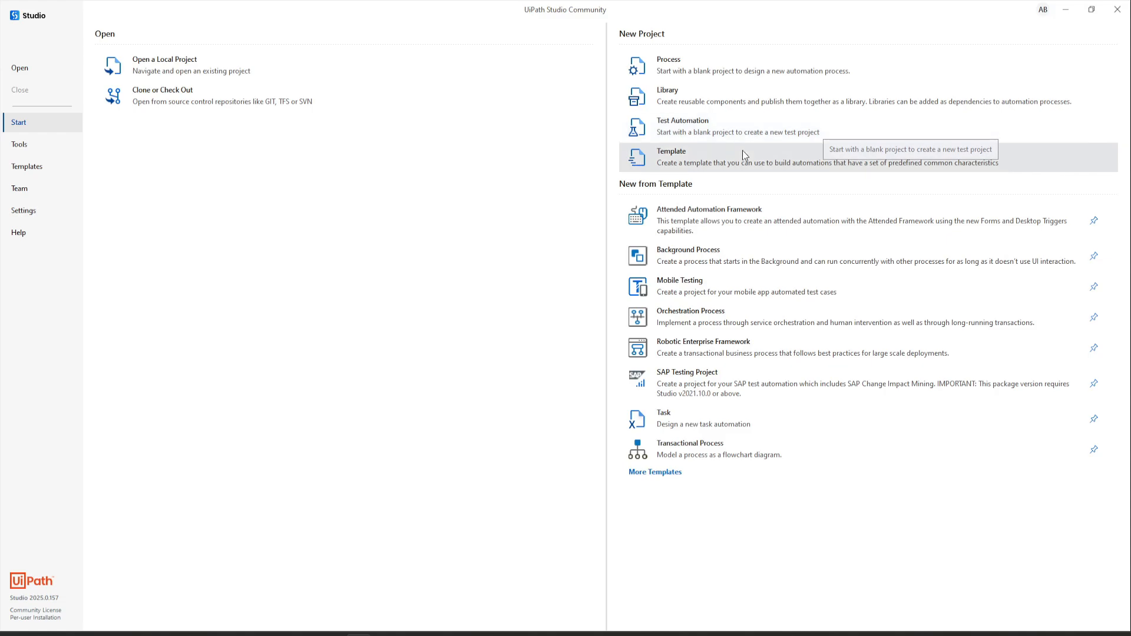
pyautogui.click(832, 160)
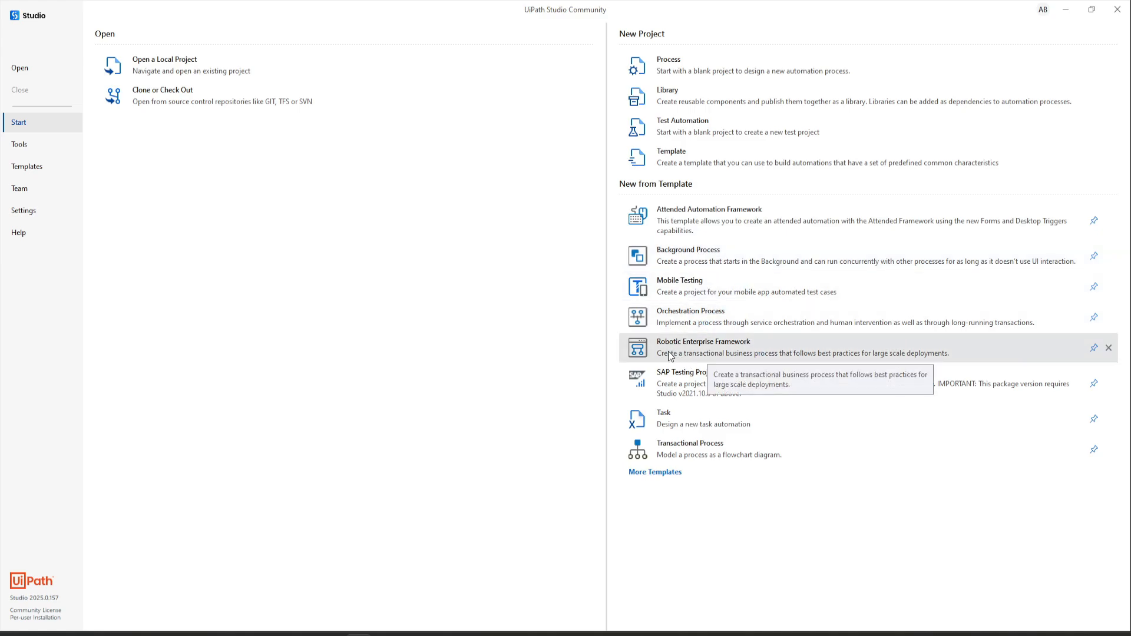
pyautogui.click(752, 352)
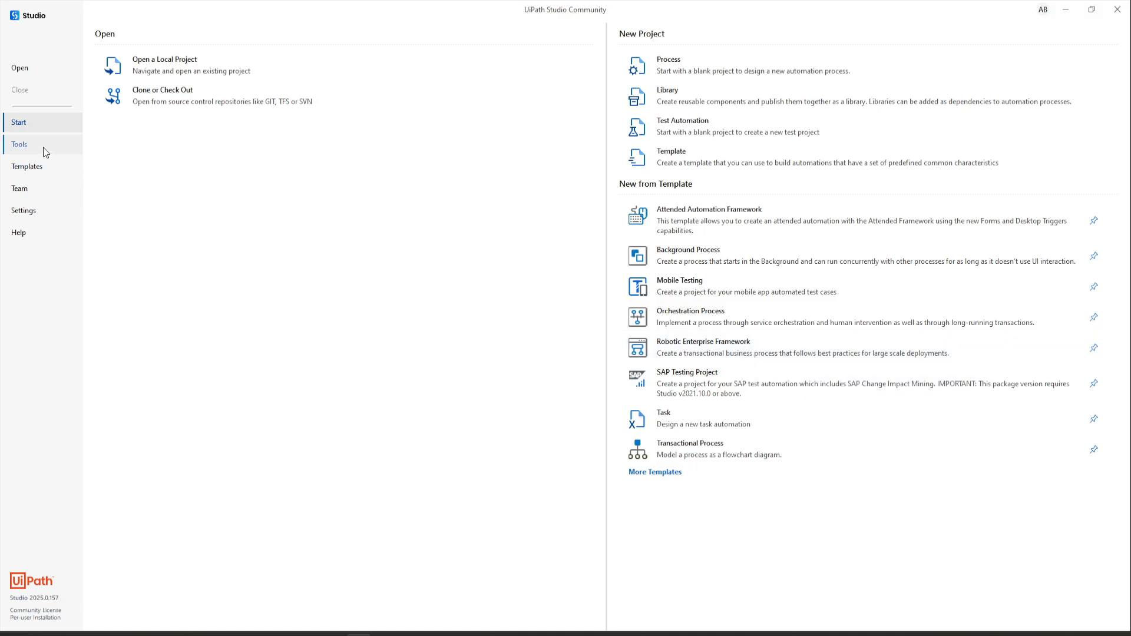
# Browse Tools' UiPath Extensions and the source control and testing plugins, then open Templates.
pyautogui.click(79, 145)
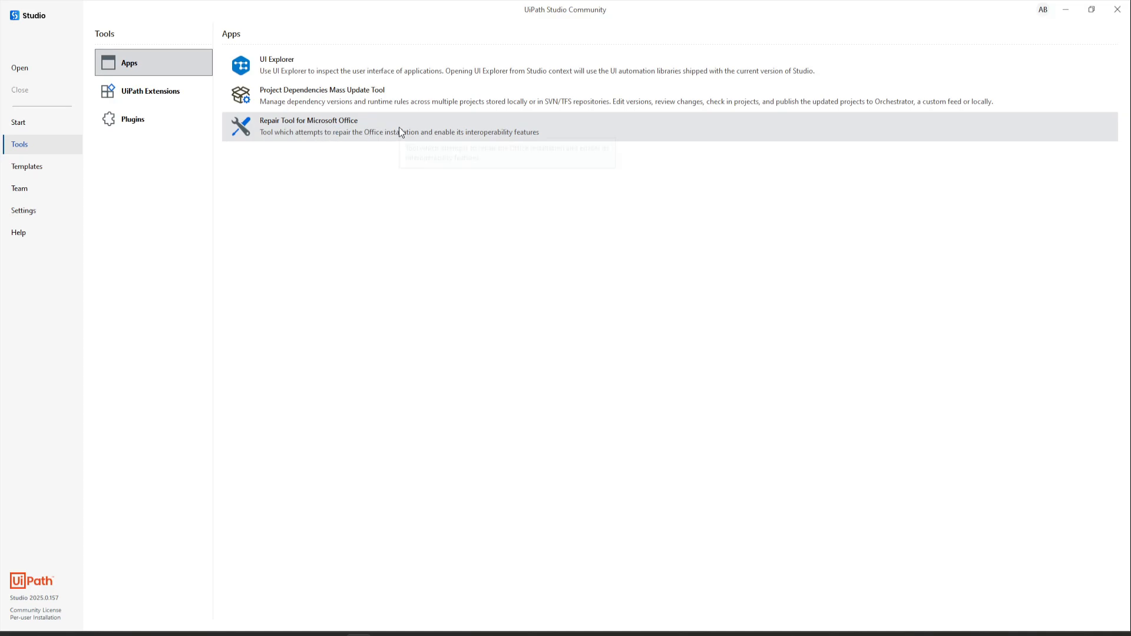
pyautogui.click(164, 97)
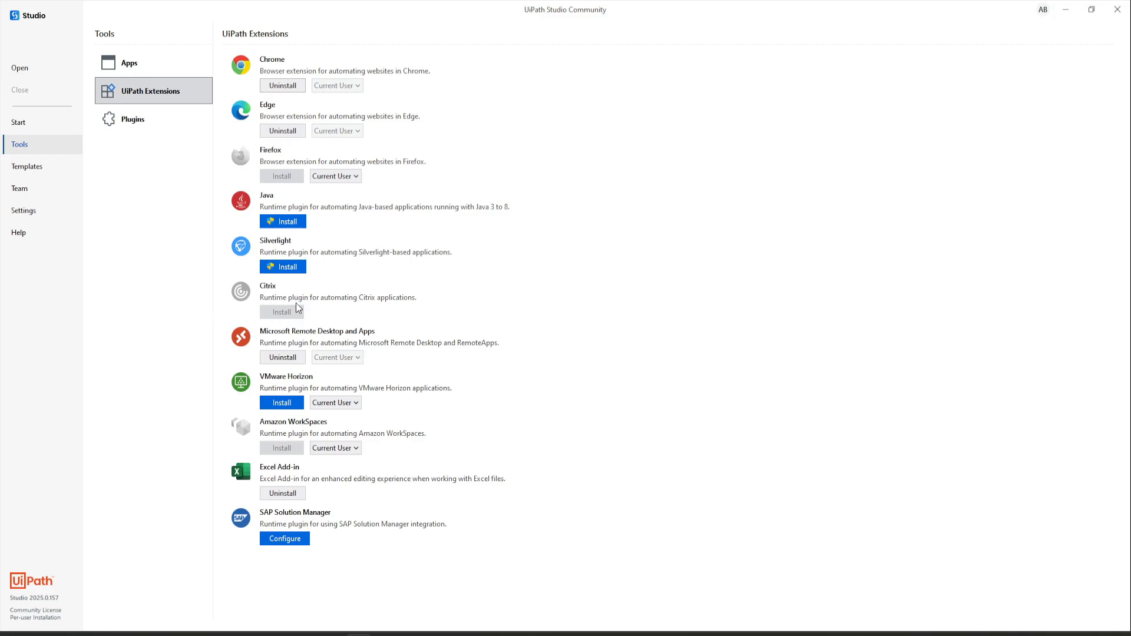
pyautogui.click(163, 126)
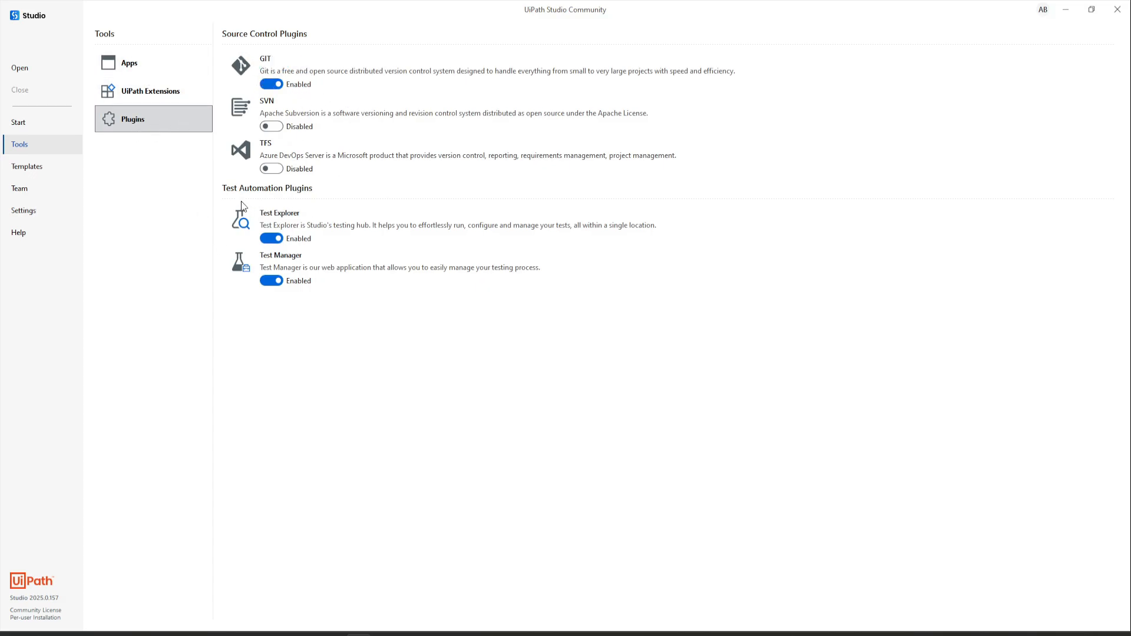
pyautogui.click(46, 172)
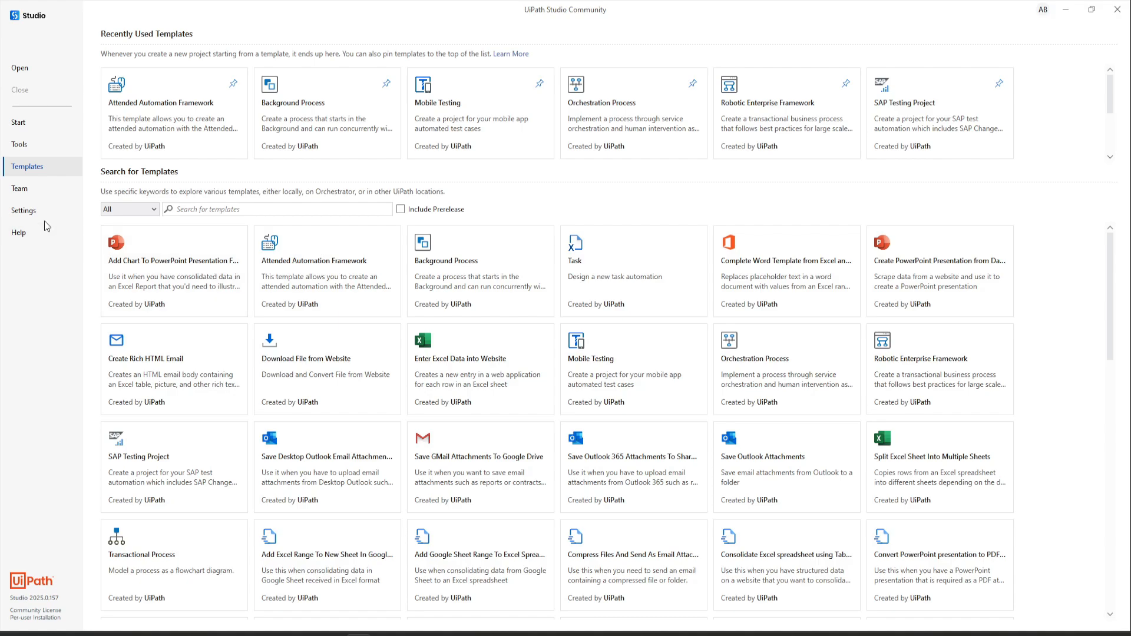
# Set the Theme to Dark in Settings > General and restart Studio to apply it.
pyautogui.click(47, 197)
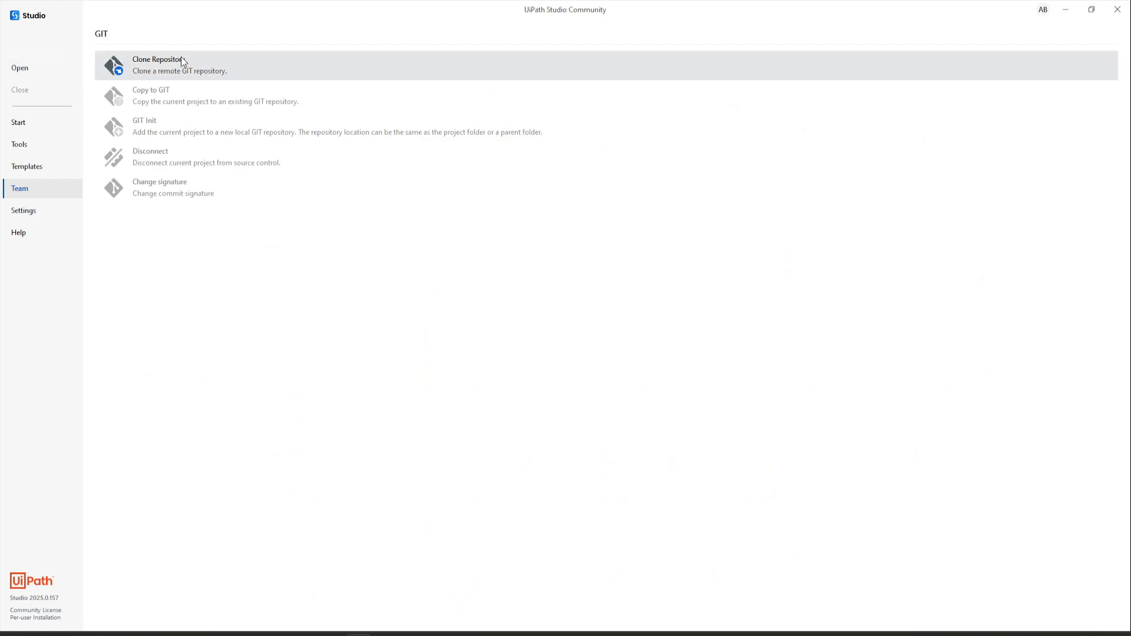
pyautogui.click(51, 215)
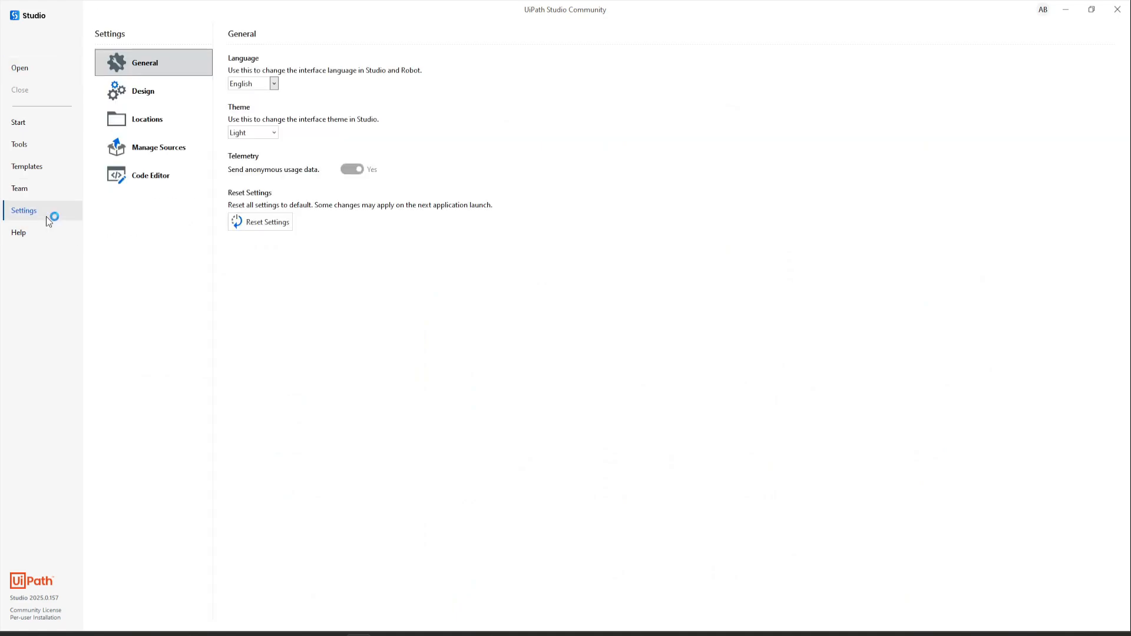
pyautogui.click(268, 135)
pyautogui.click(261, 164)
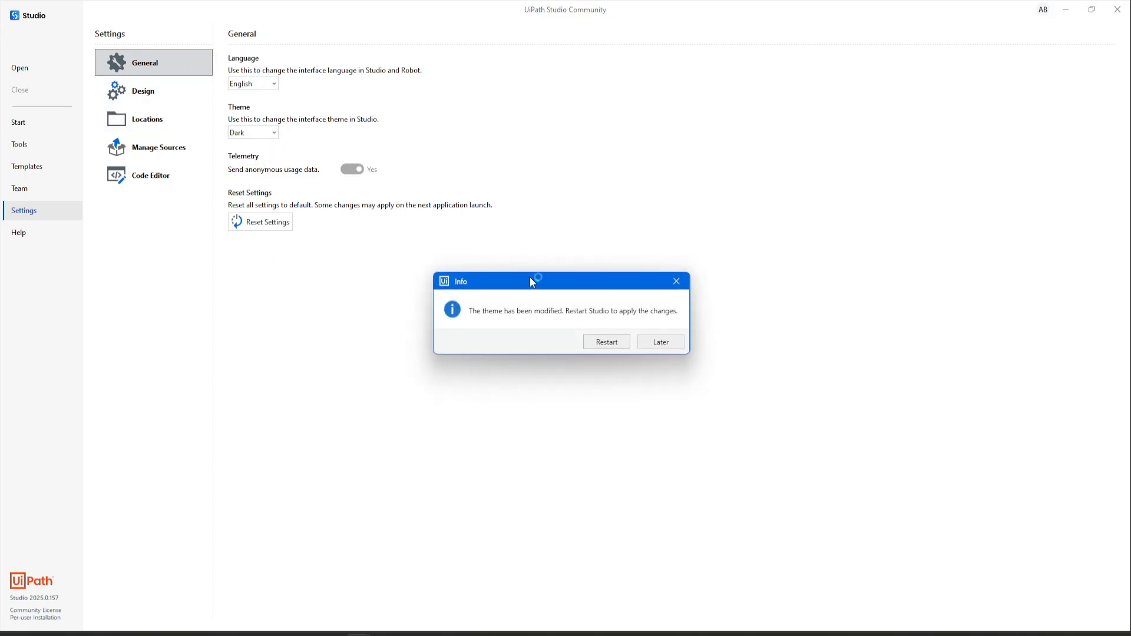
pyautogui.click(622, 342)
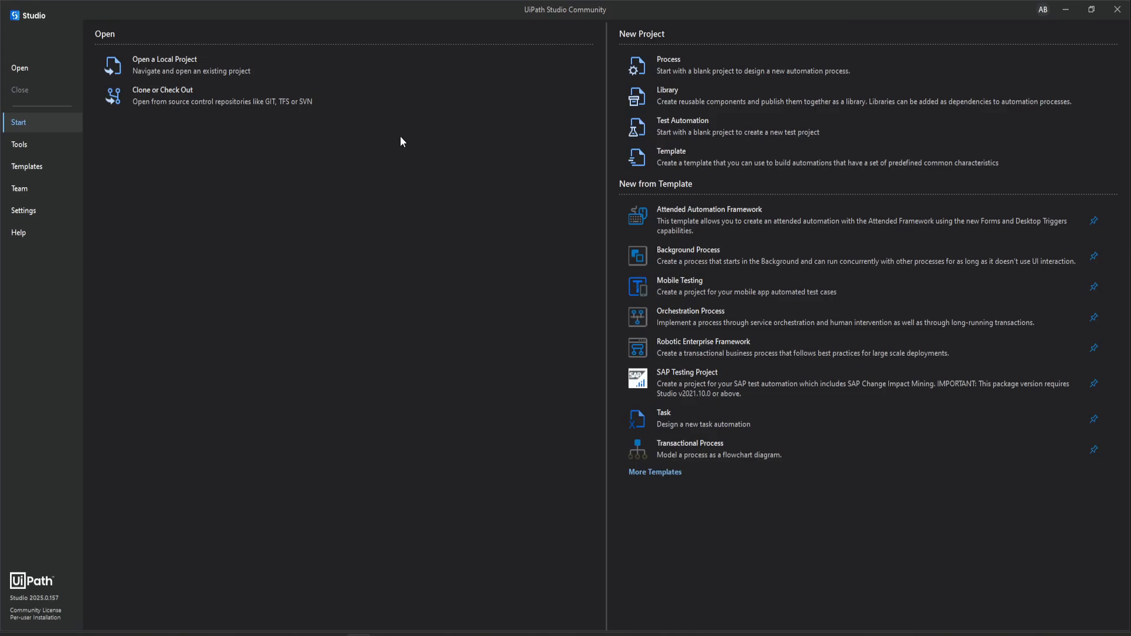
pyautogui.click(56, 210)
pyautogui.click(164, 95)
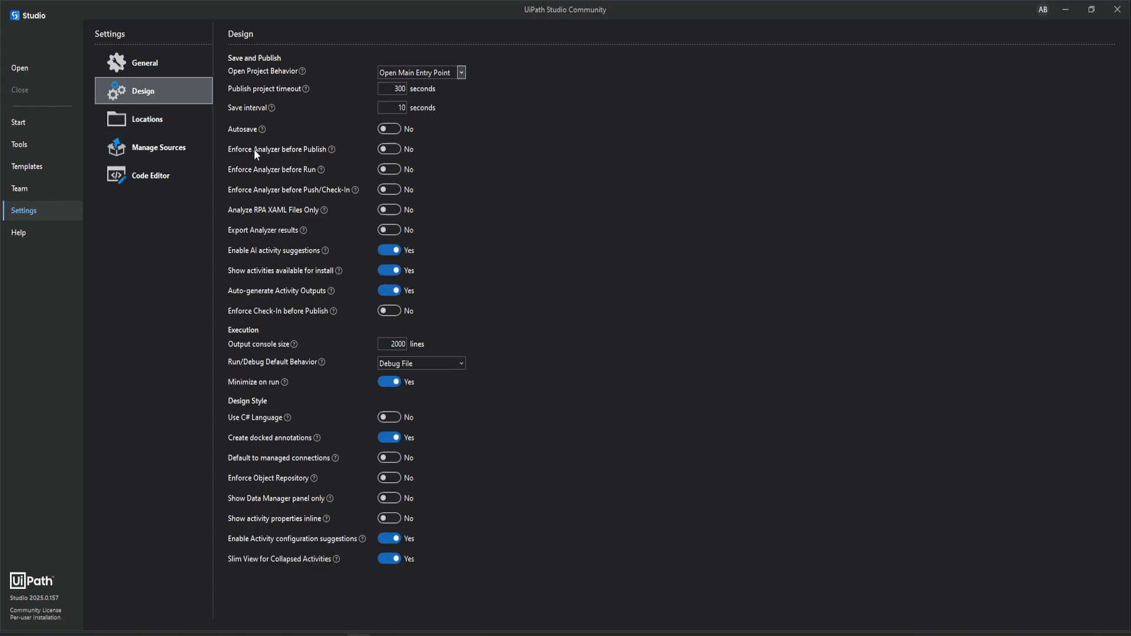
pyautogui.click(165, 125)
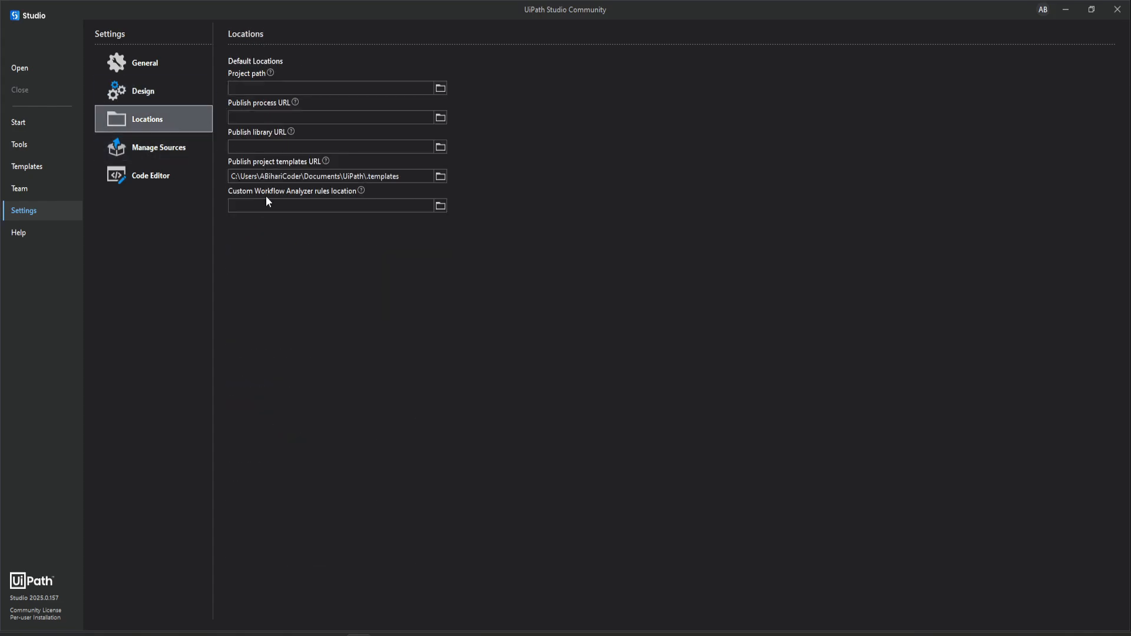
pyautogui.click(177, 148)
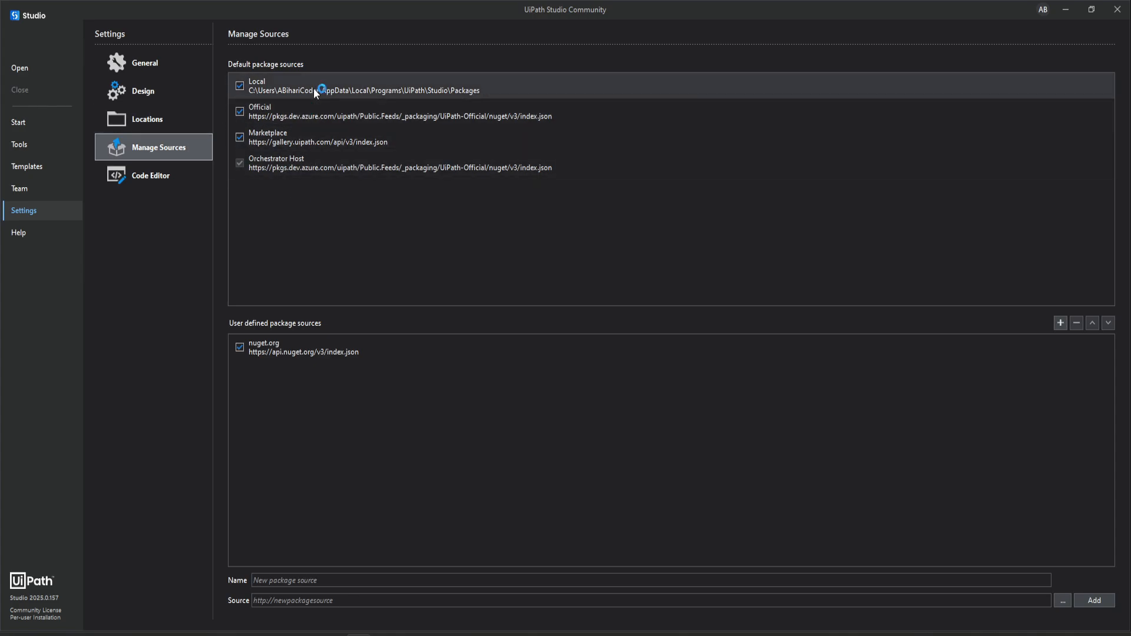
pyautogui.click(161, 180)
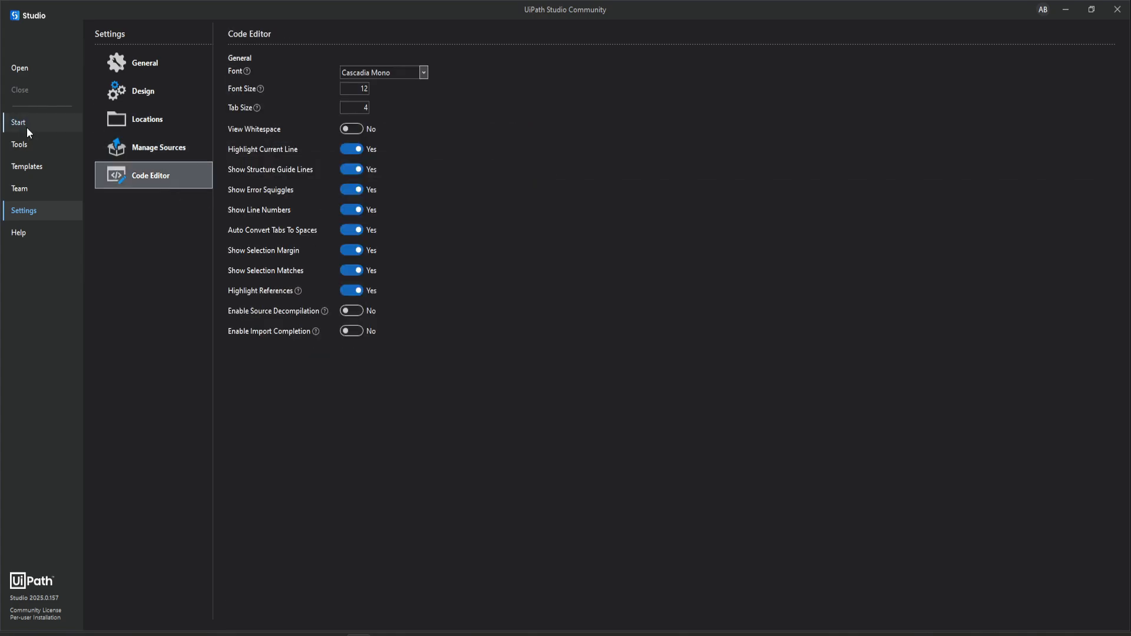
pyautogui.click(27, 127)
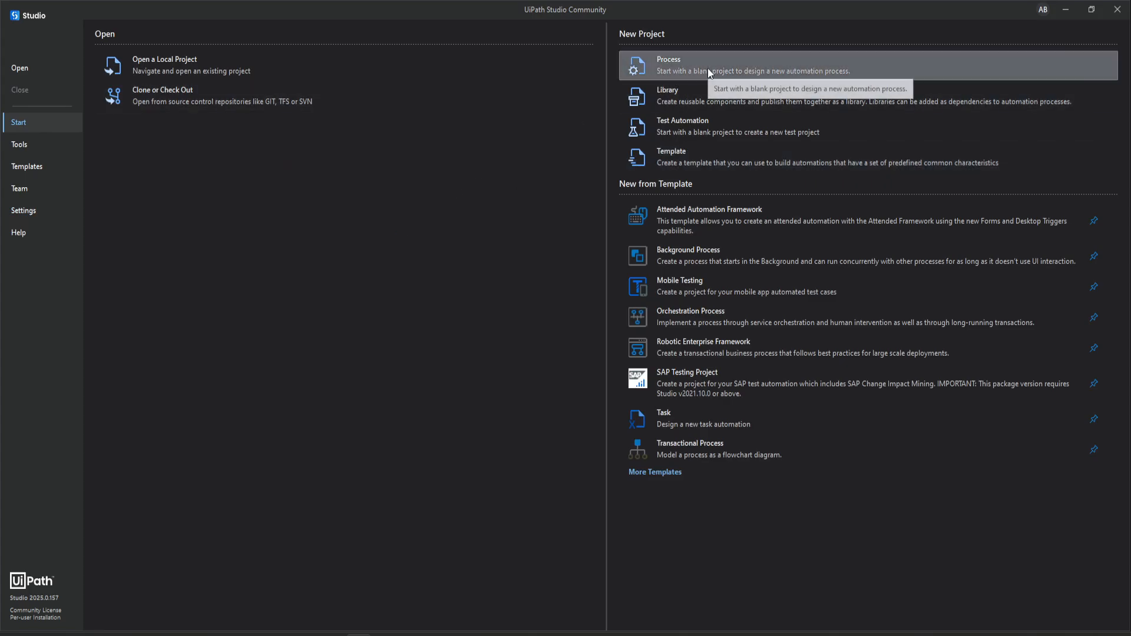
# Create a new Blank Process named HelloWorld.
pyautogui.click(674, 75)
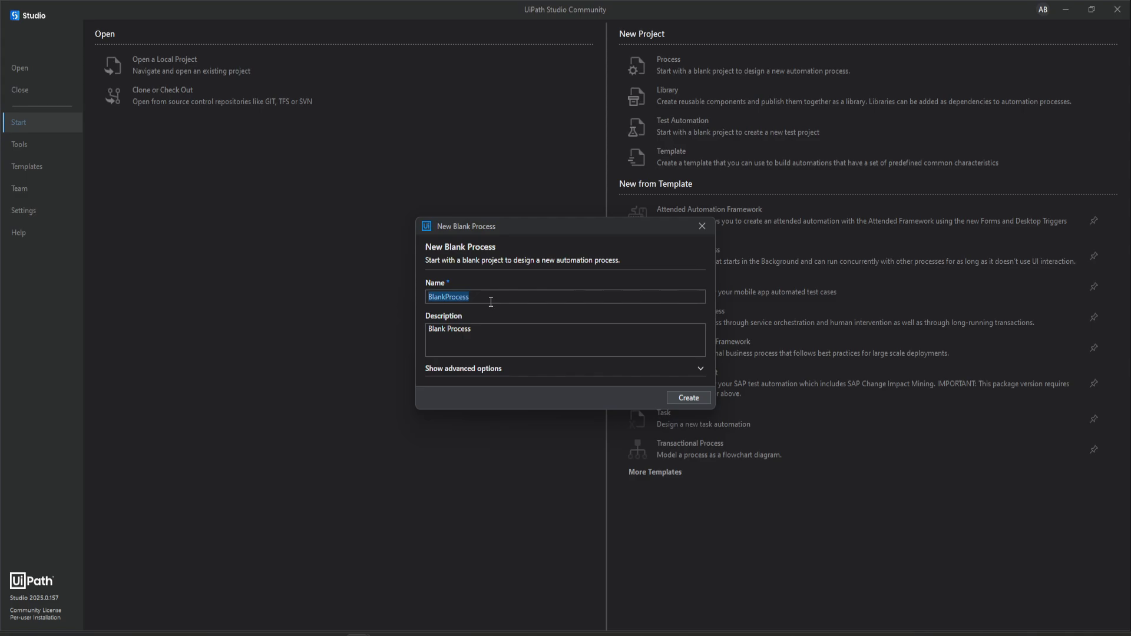
pyautogui.write('HelloWorld')
pyautogui.press('Return')
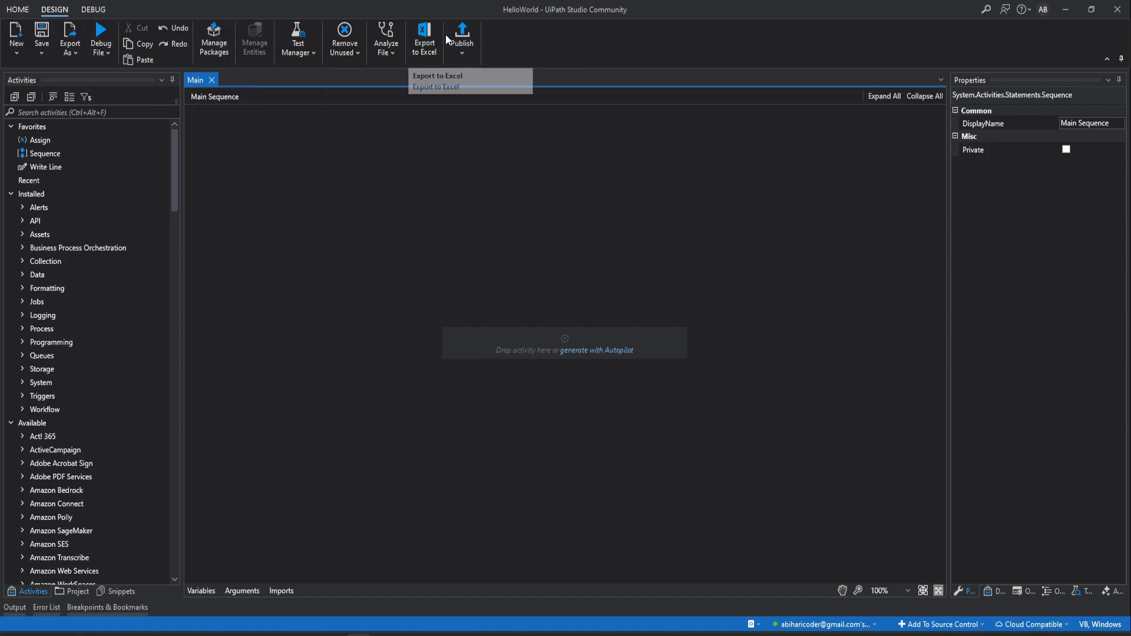
# Look through the New, Export As and Debug File dropdowns, then open Manage Packages.
pyautogui.click(19, 51)
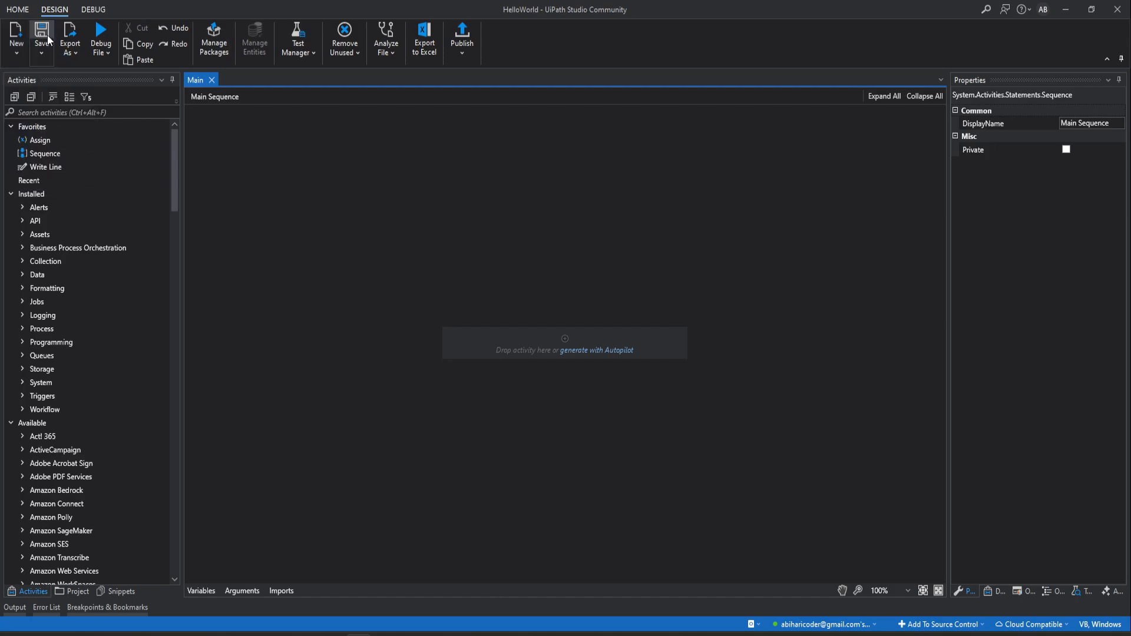
pyautogui.click(69, 51)
pyautogui.click(99, 53)
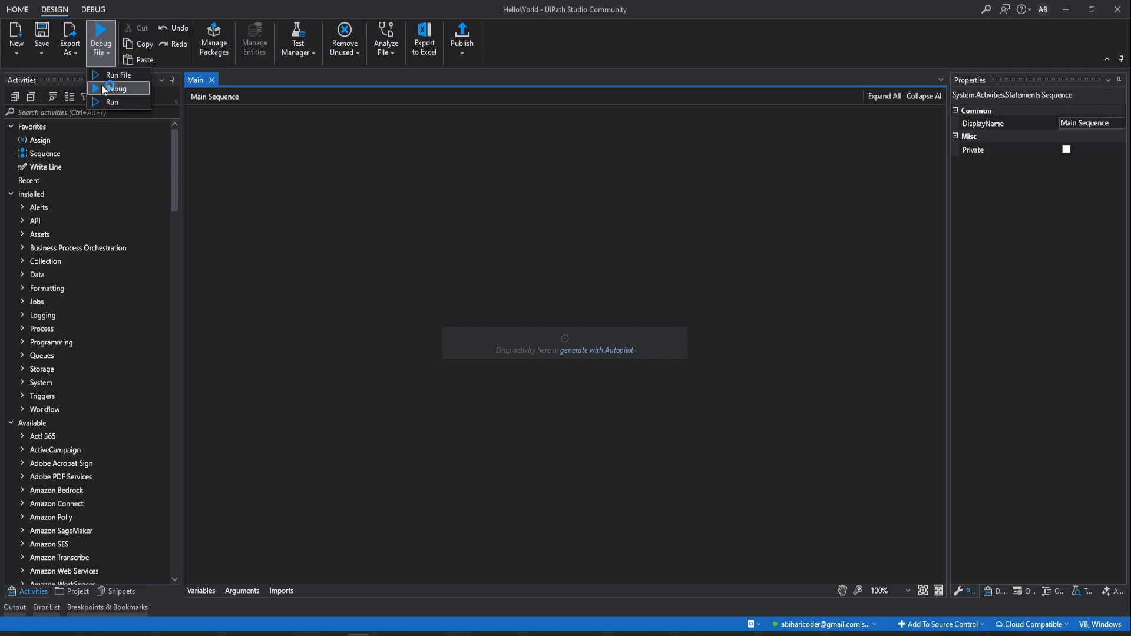
pyautogui.click(151, 58)
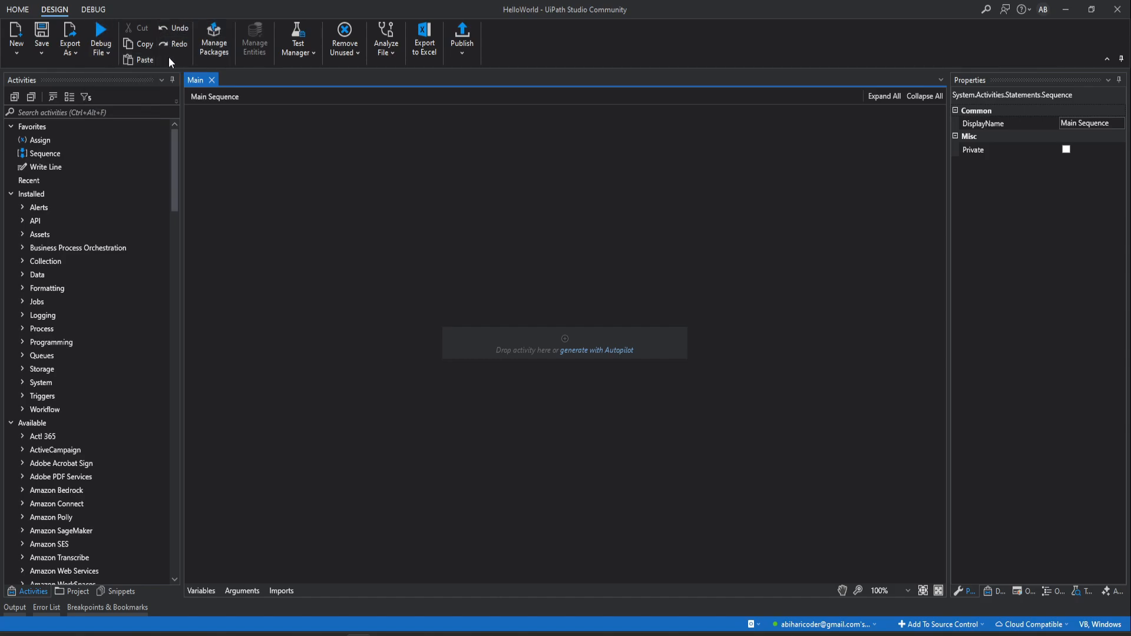
pyautogui.click(222, 51)
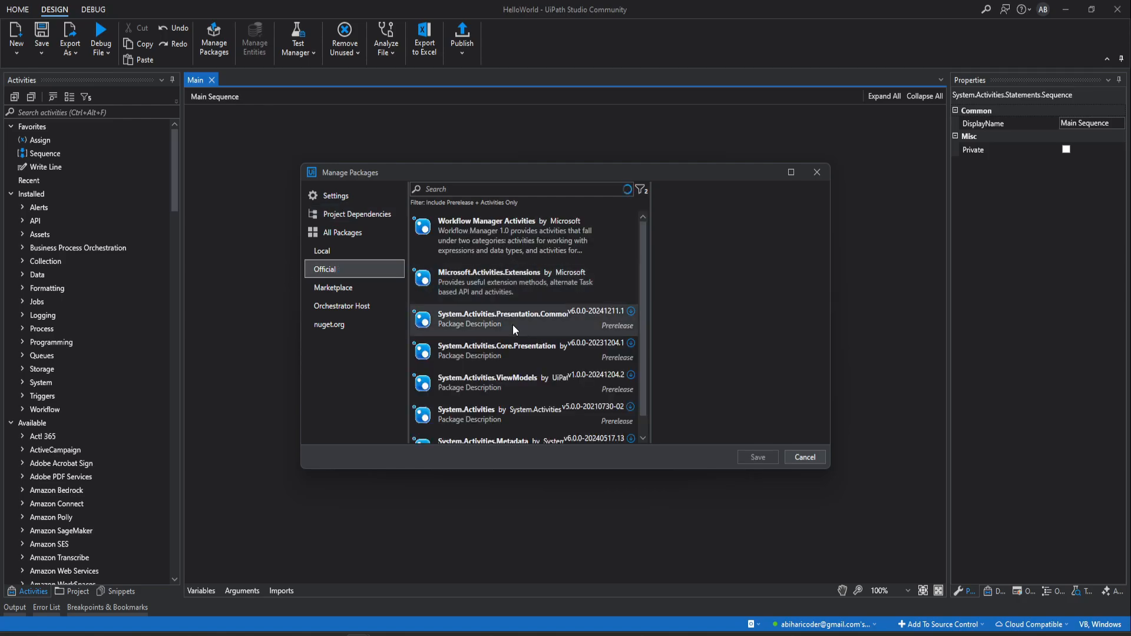
# Scroll through the Official feed packages and close Manage Packages without installing anything.
pyautogui.scroll(-1, 521, 281)
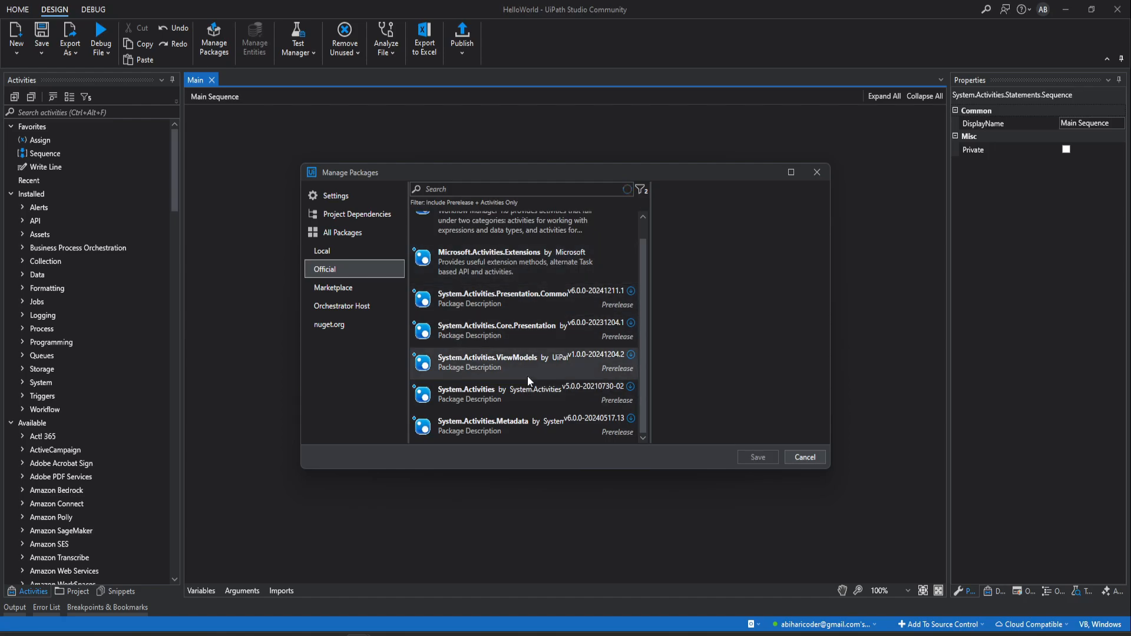
pyautogui.scroll(-5, 531, 342)
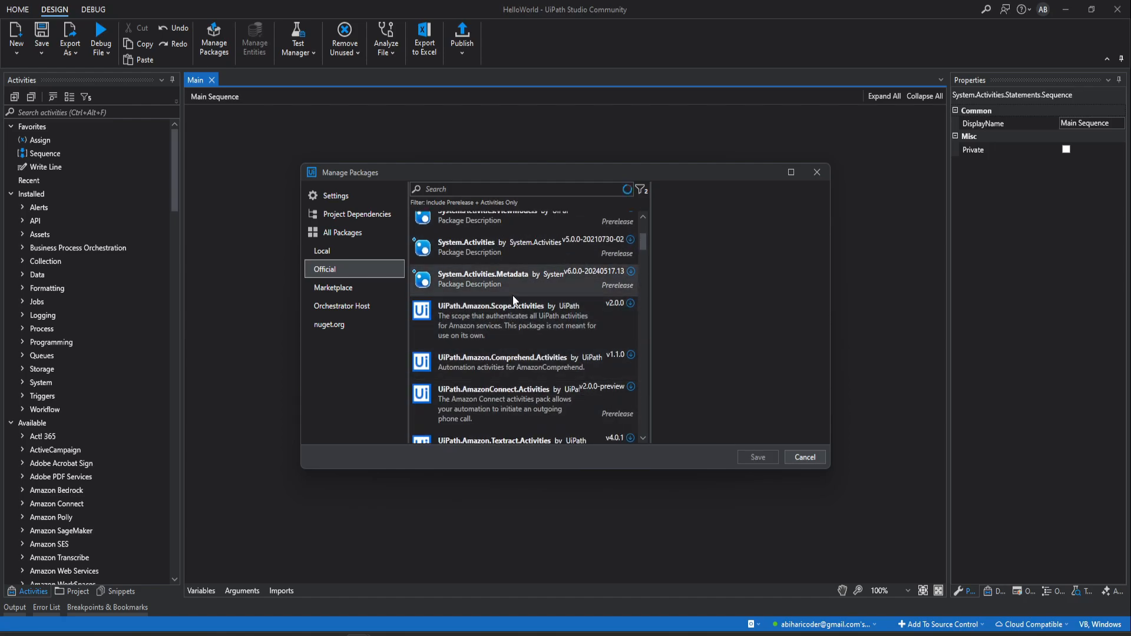
pyautogui.scroll(-4, 512, 330)
pyautogui.scroll(-5, 529, 342)
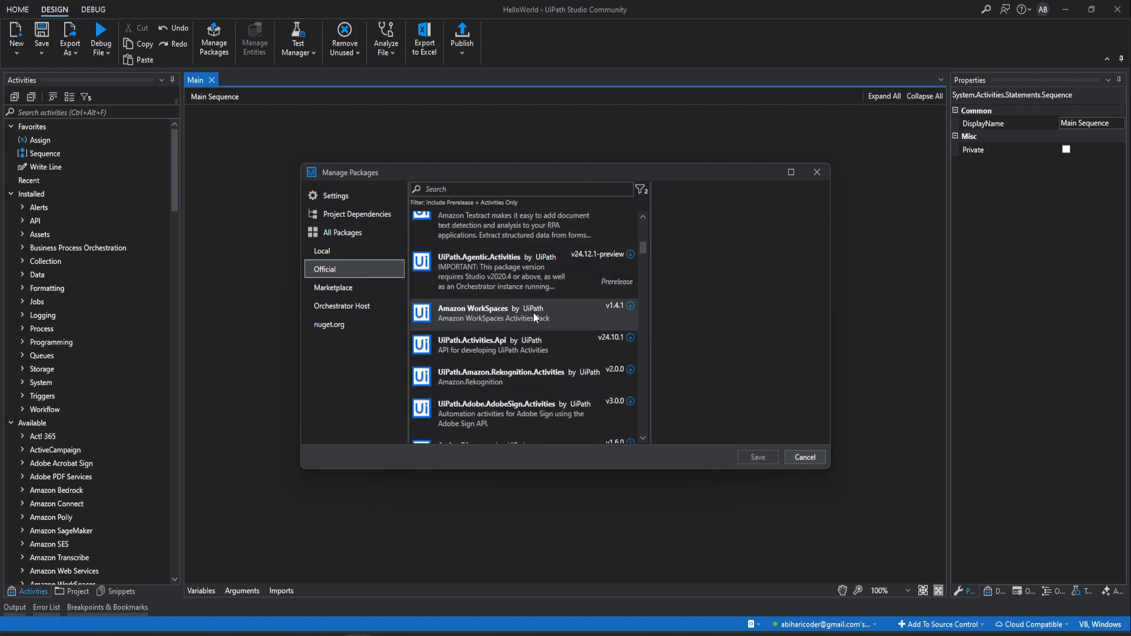
pyautogui.scroll(-1, 526, 336)
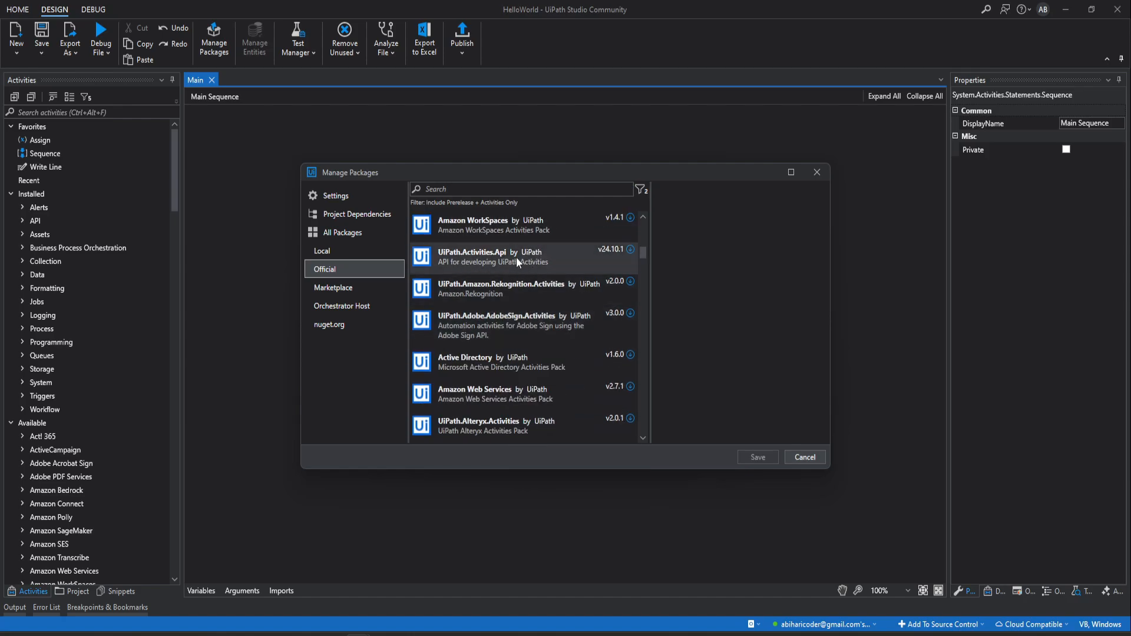
pyautogui.scroll(-4, 517, 360)
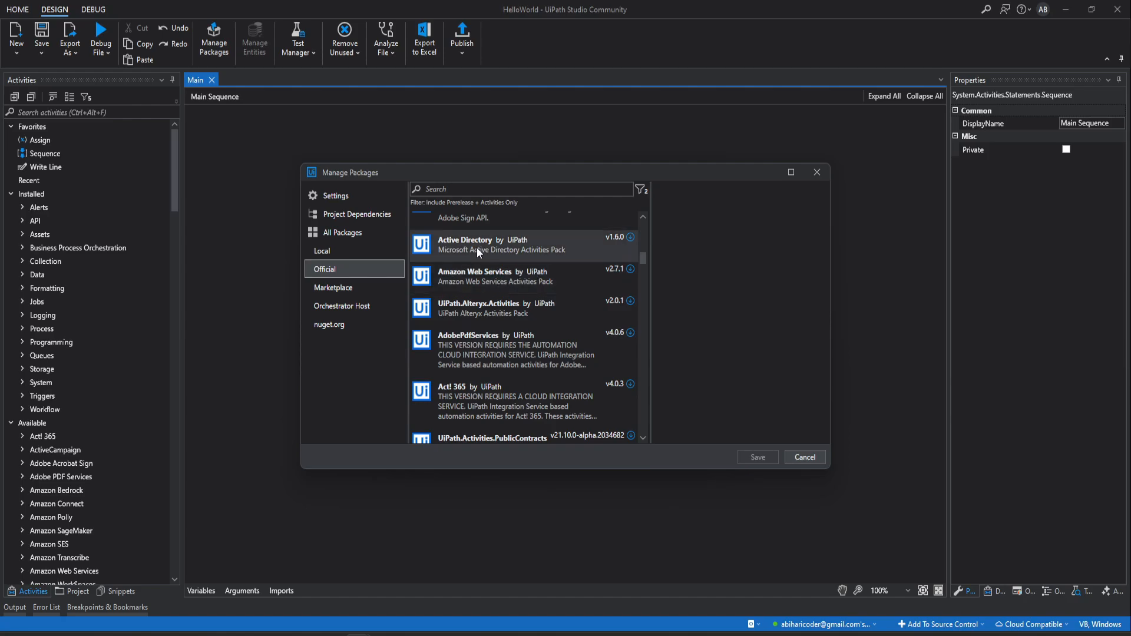
pyautogui.scroll(-6, 486, 310)
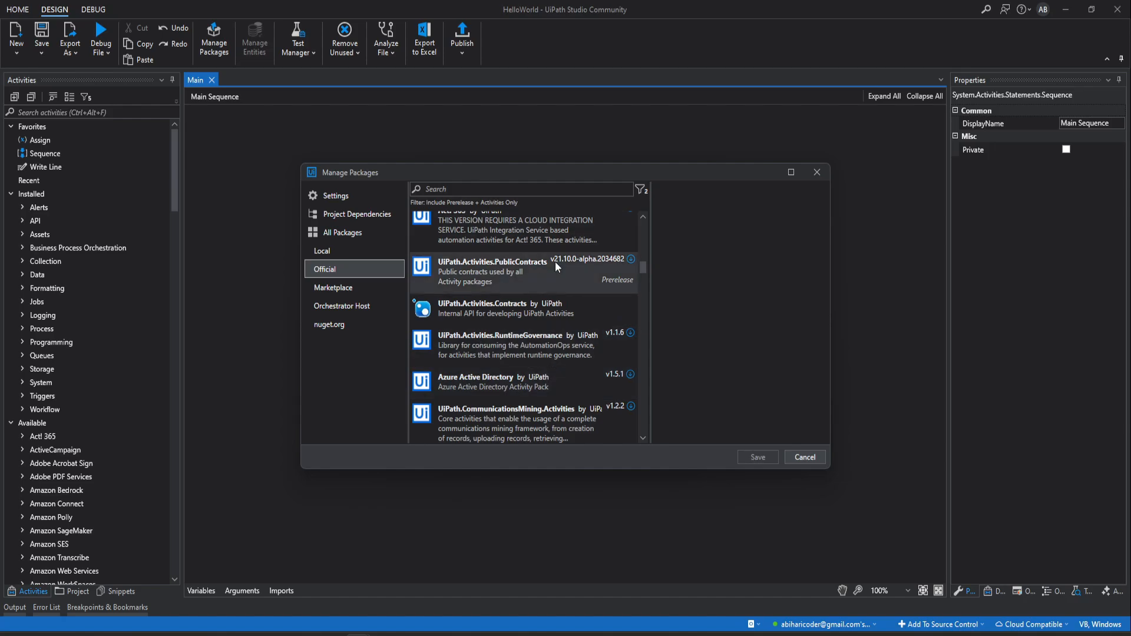
pyautogui.click(815, 172)
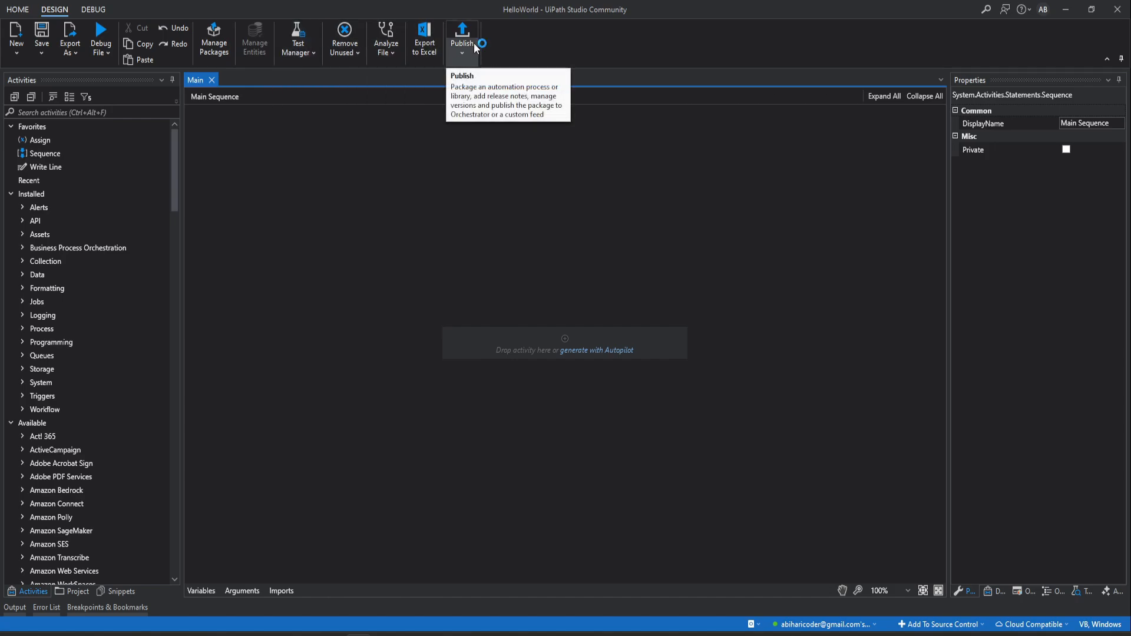
pyautogui.click(94, 10)
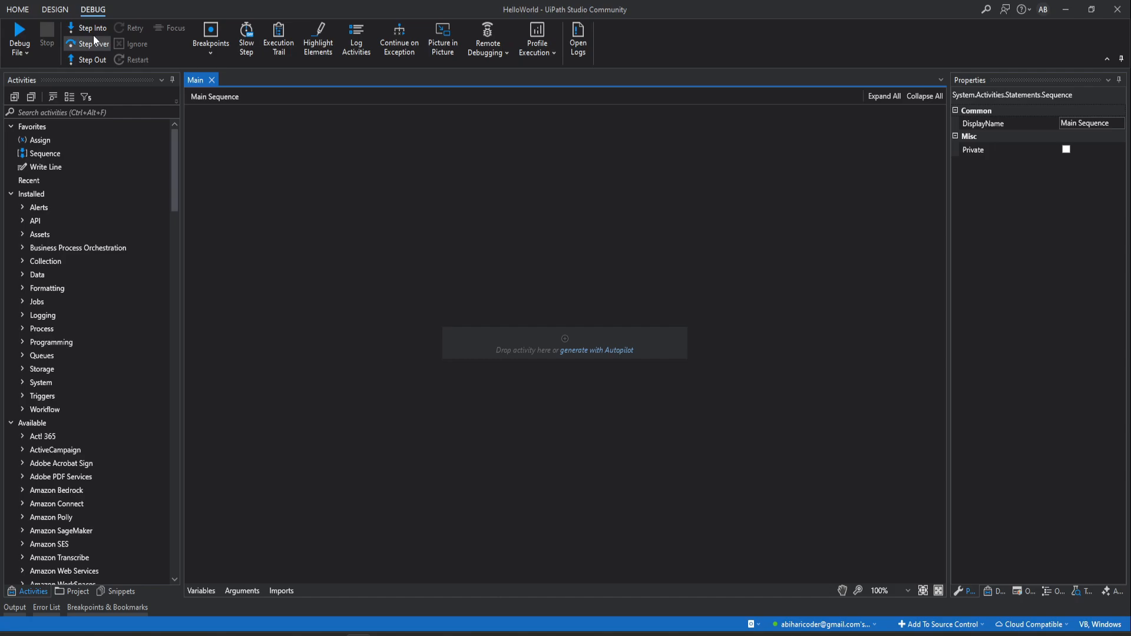
pyautogui.click(55, 9)
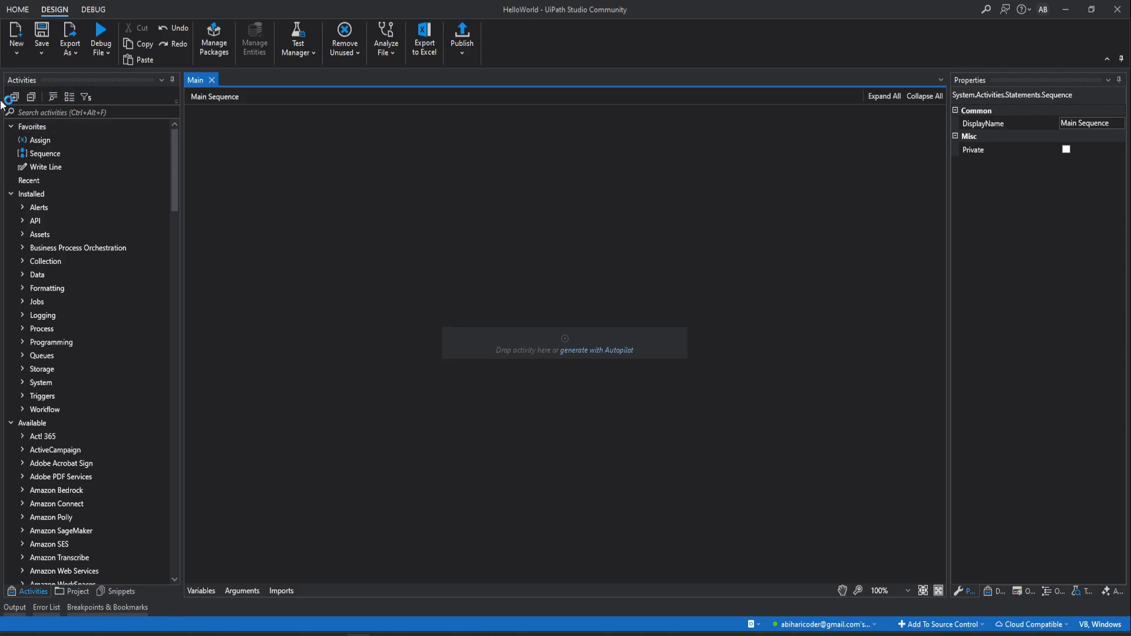
# Expand the Box group under Available activities and drag Copy Folder into the Main Sequence.
pyautogui.scroll(-15, 52, 354)
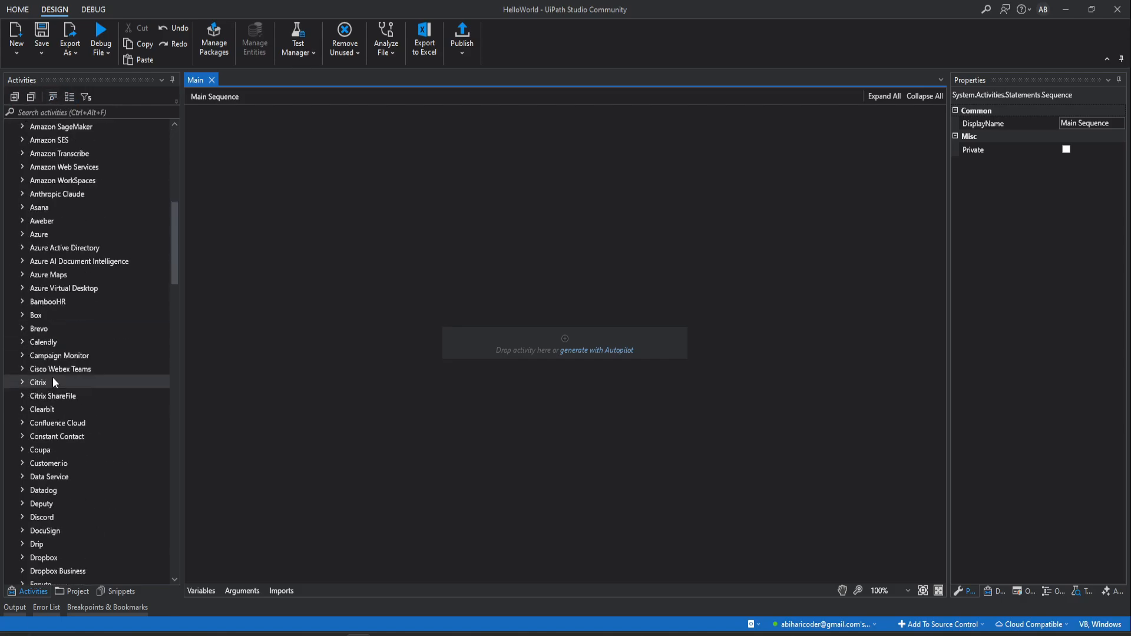
pyautogui.moveTo(172, 320); pyautogui.dragTo(173, 164)
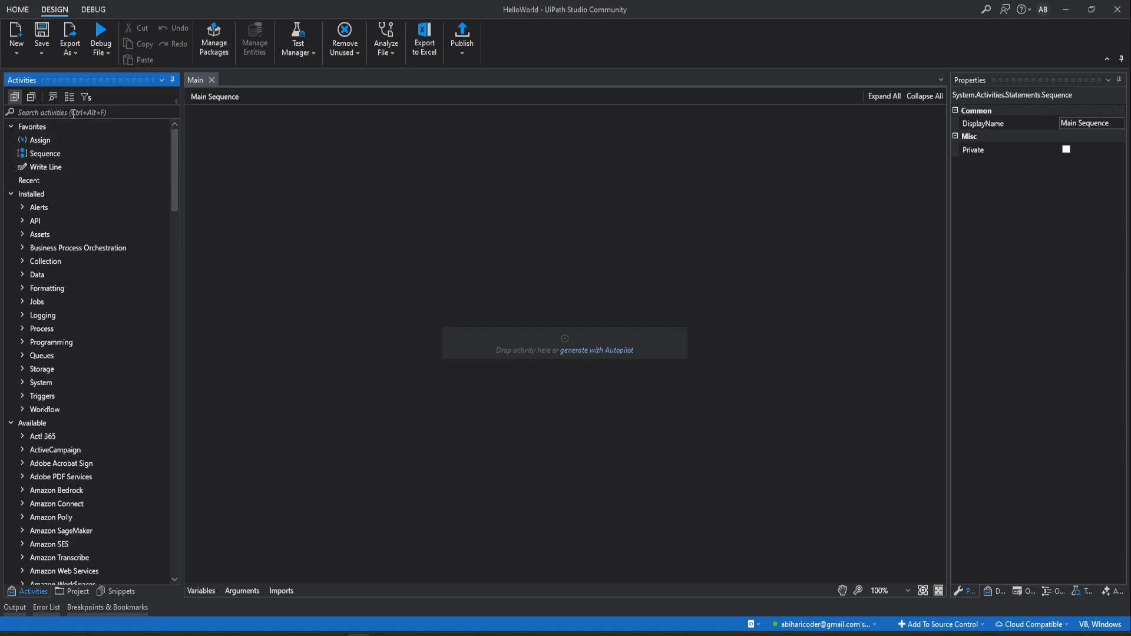
pyautogui.scroll(-10, 50, 313)
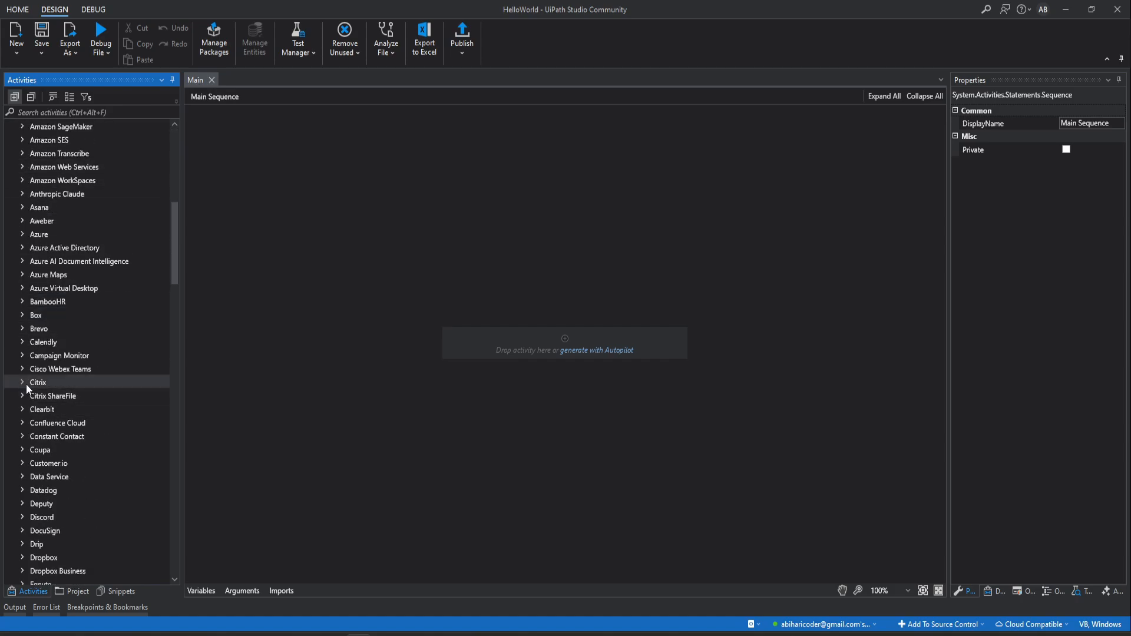
pyautogui.click(24, 382)
pyautogui.click(23, 381)
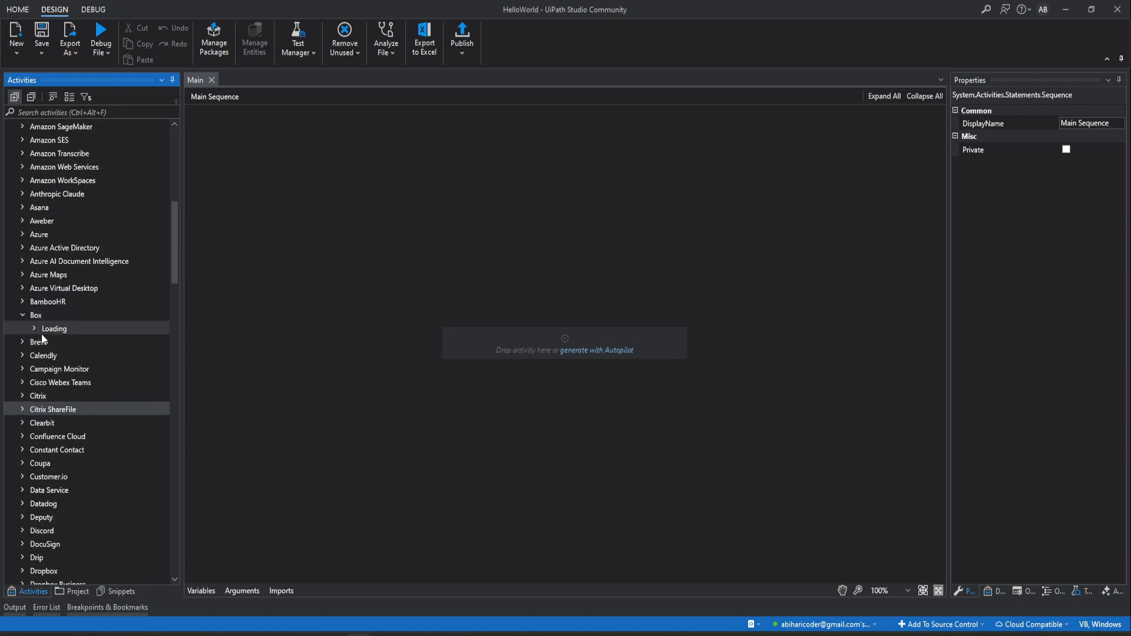
pyautogui.click(58, 315)
pyautogui.click(65, 383)
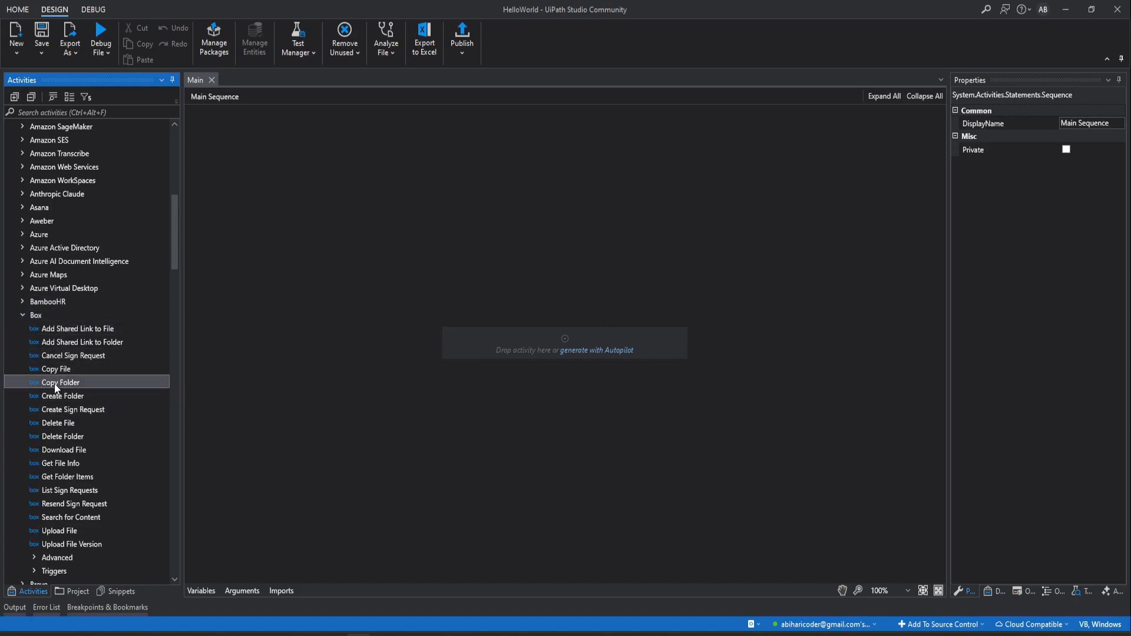
pyautogui.moveTo(54, 384); pyautogui.dragTo(569, 338)
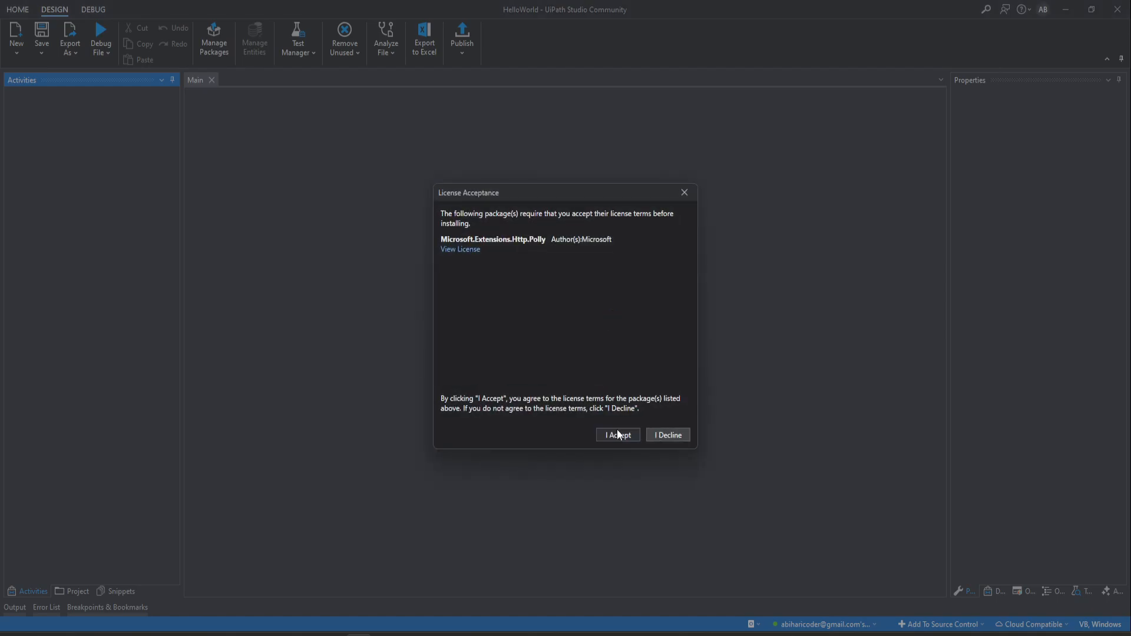
# Accept the Microsoft.Extensions.Http.Polly package license.
pyautogui.click(615, 433)
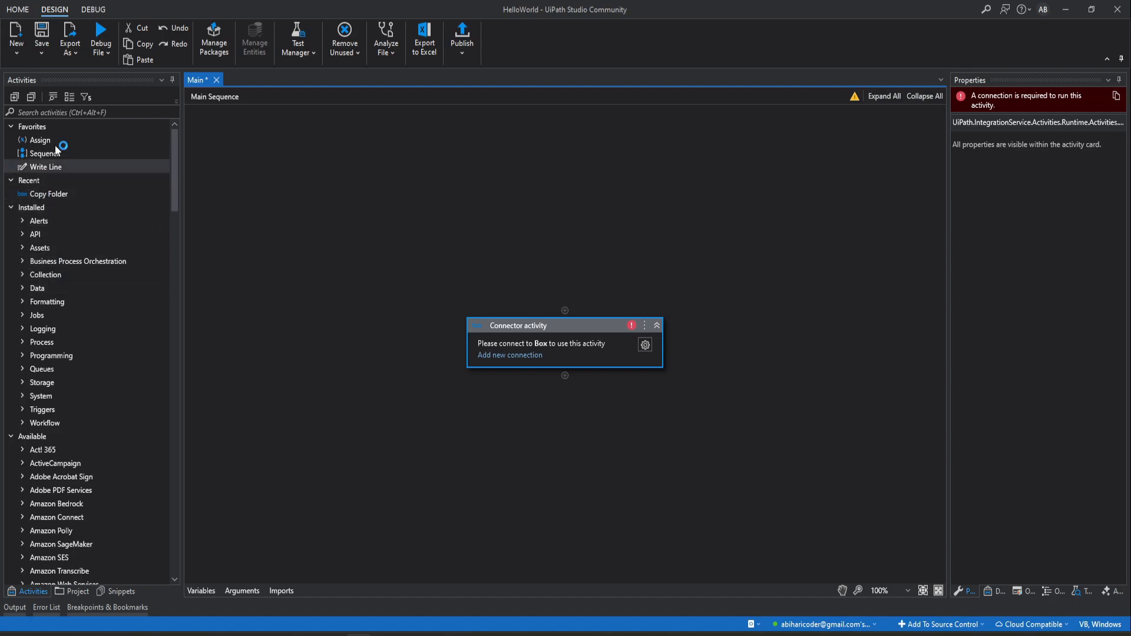
# Uncheck Available and Preview in the Activities filter, then show the Project panel's dependencies.
pyautogui.click(86, 97)
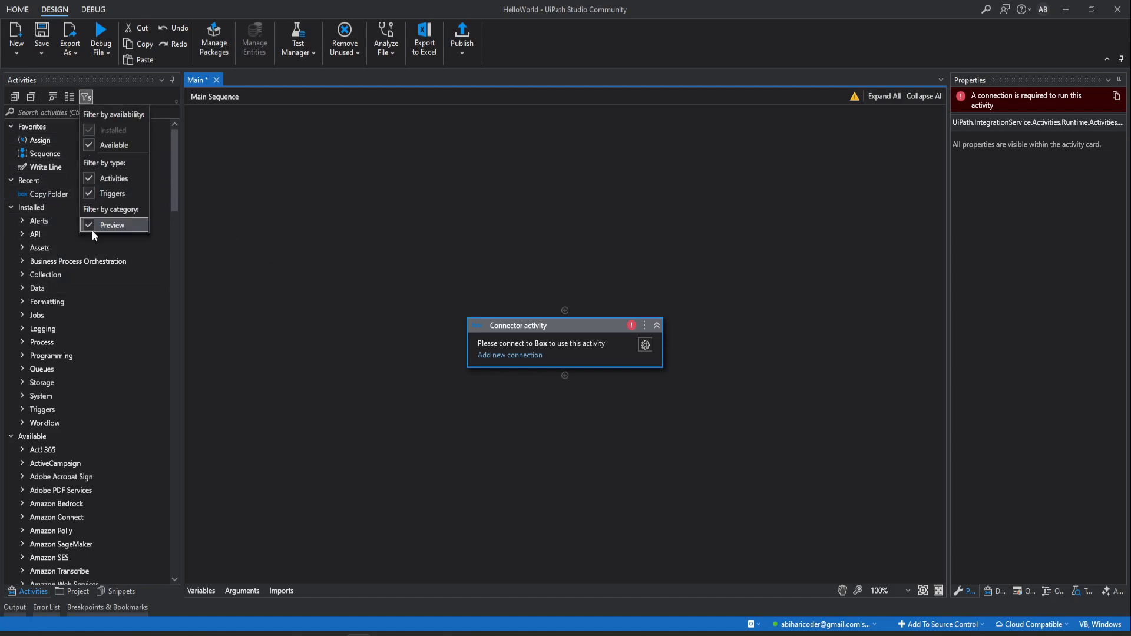
pyautogui.click(101, 147)
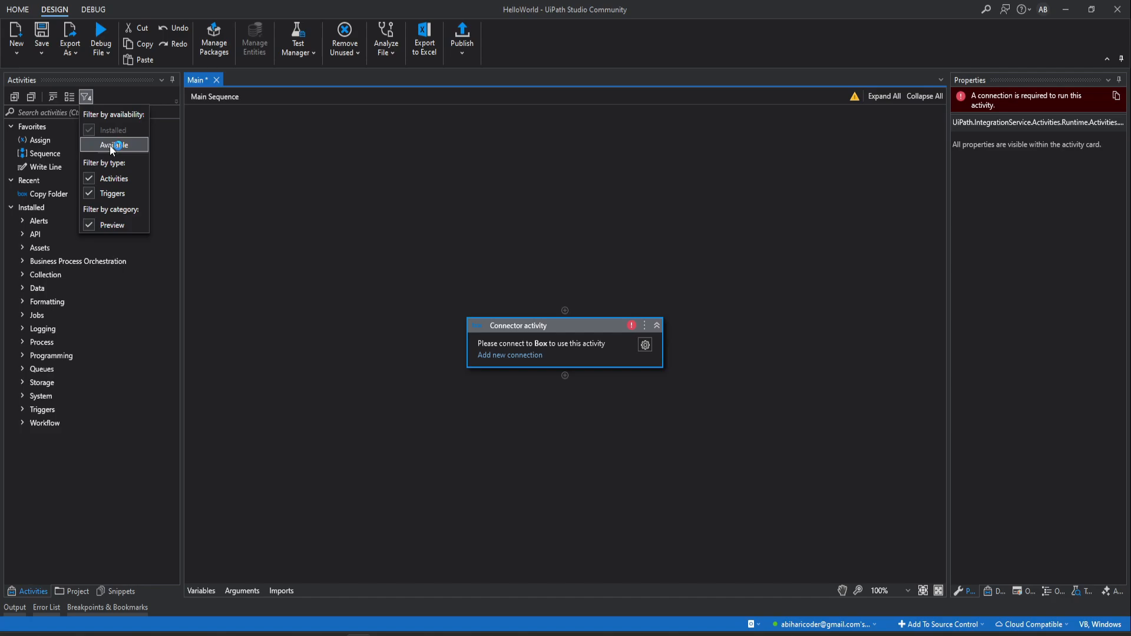
pyautogui.click(84, 226)
pyautogui.click(130, 302)
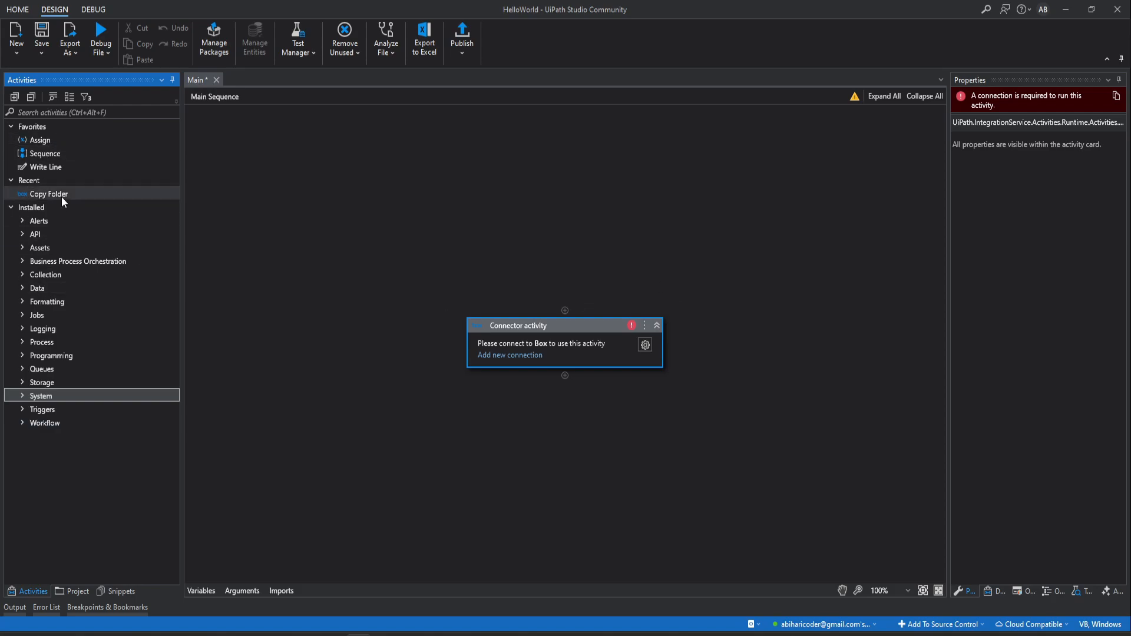
pyautogui.click(70, 591)
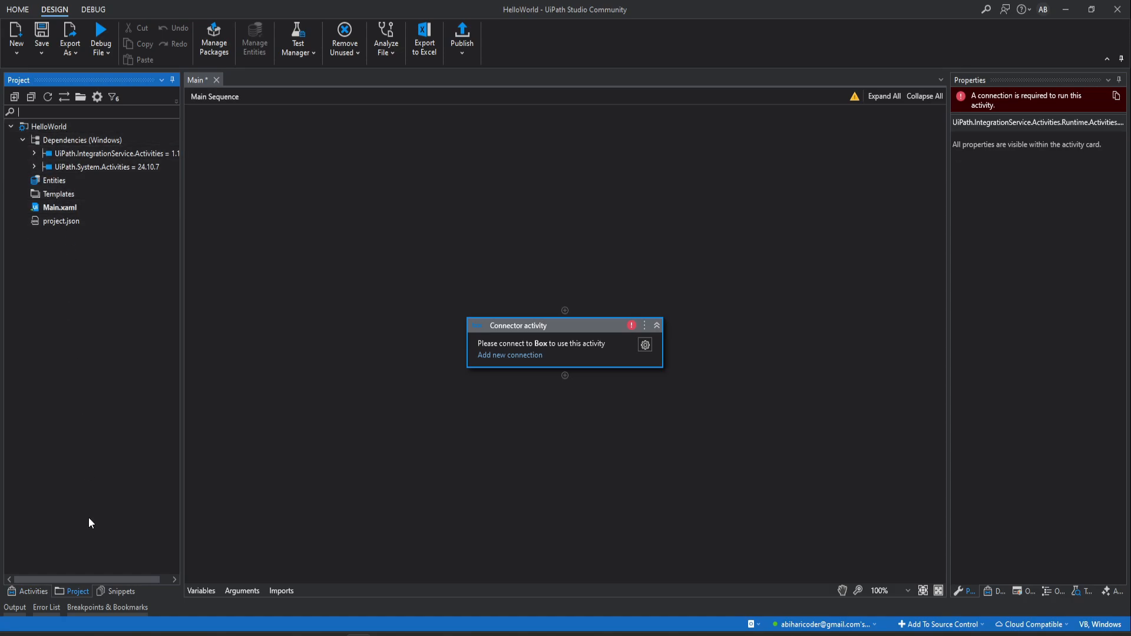
# Cycle through Snippets, Project, Data Manager, Object Repository, Outline, Test Explorer and Autopilot, ending on Properties and Activities.
pyautogui.click(99, 591)
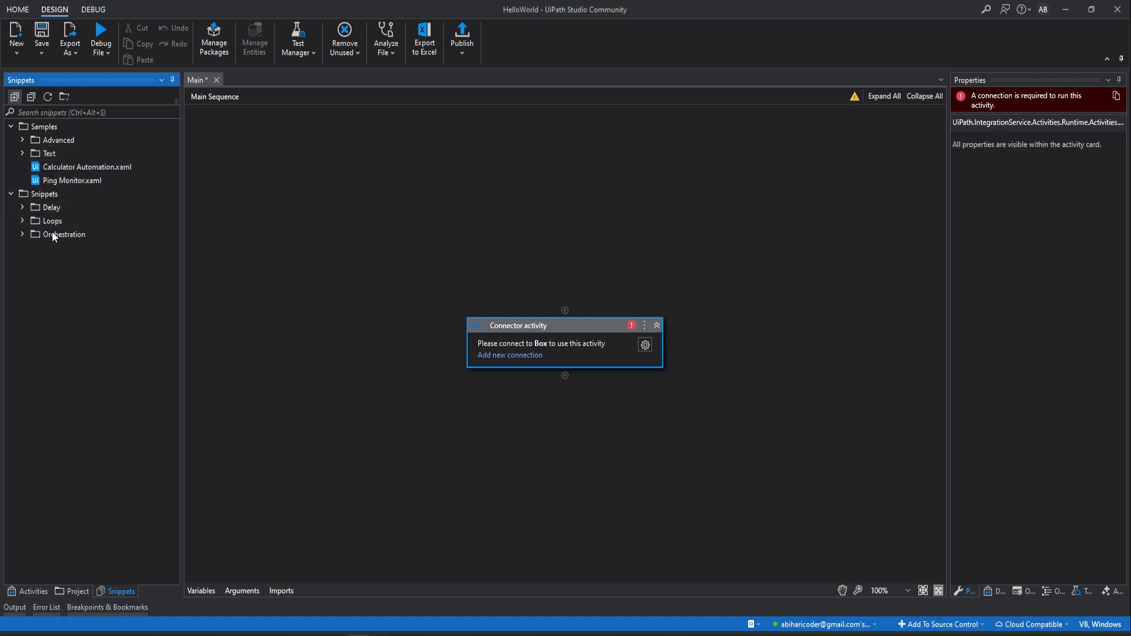
pyautogui.click(76, 584)
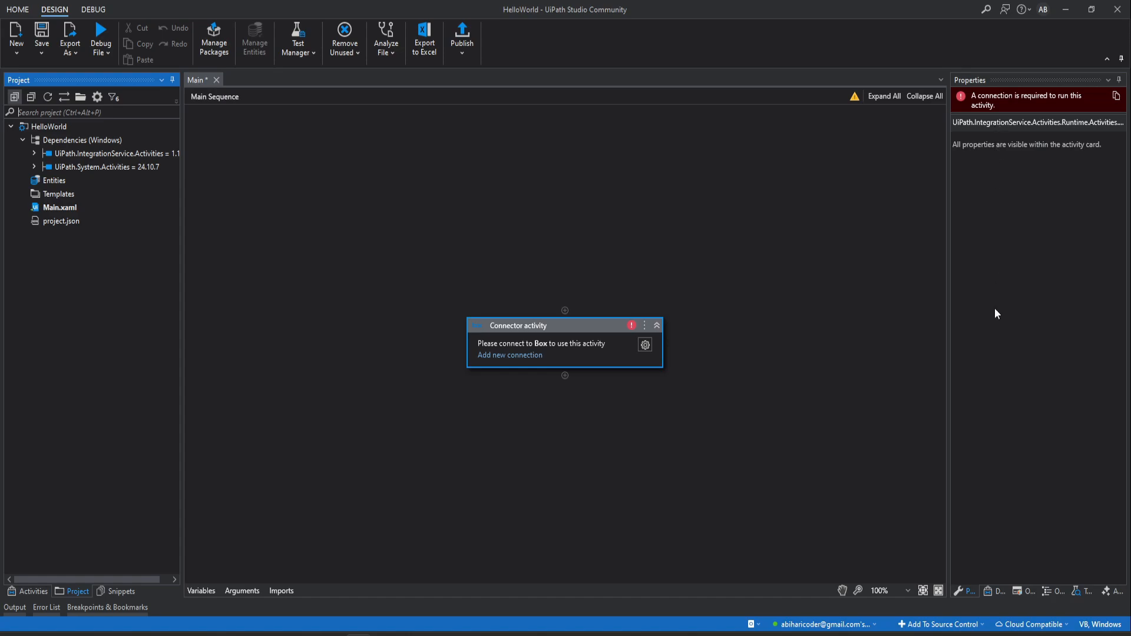
pyautogui.click(989, 591)
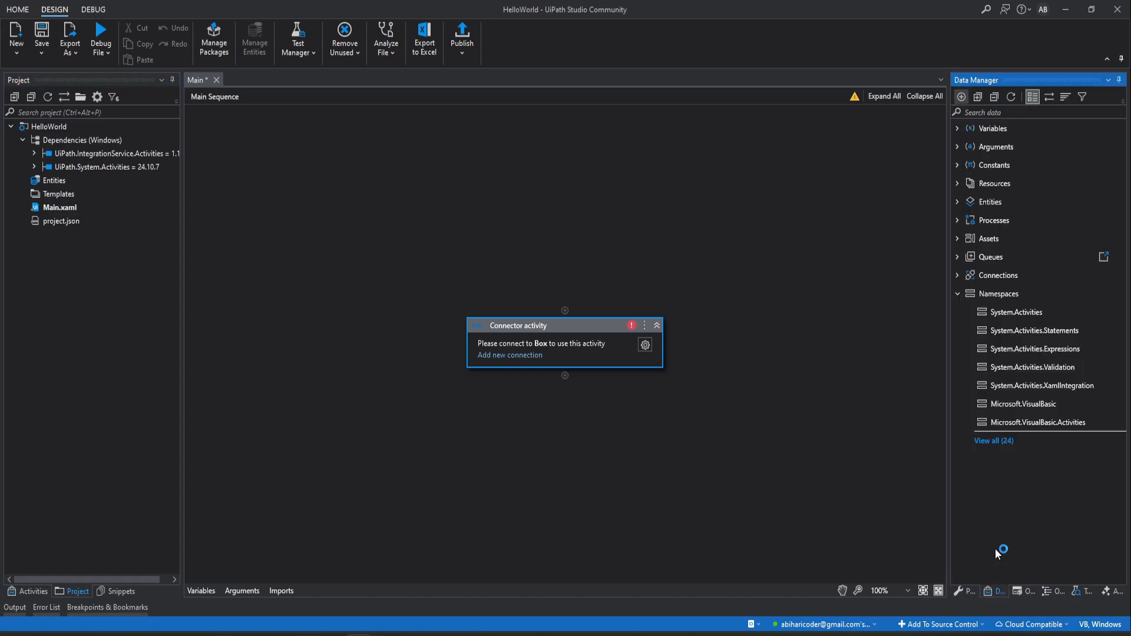
pyautogui.click(1024, 592)
pyautogui.click(1050, 592)
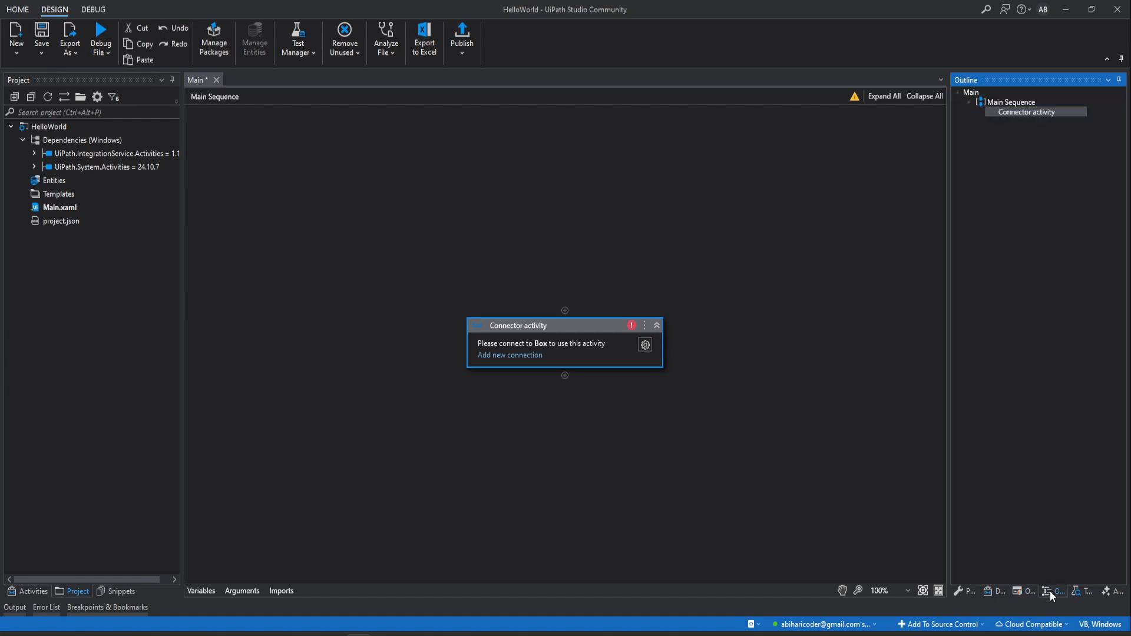
pyautogui.click(1083, 592)
pyautogui.click(1113, 592)
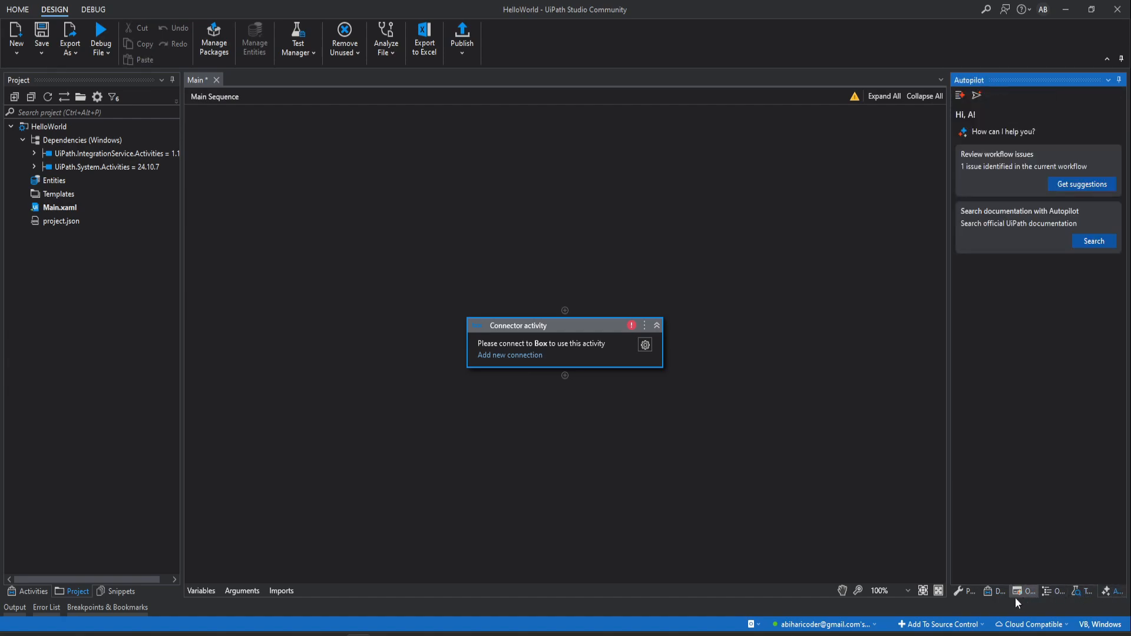
pyautogui.click(966, 593)
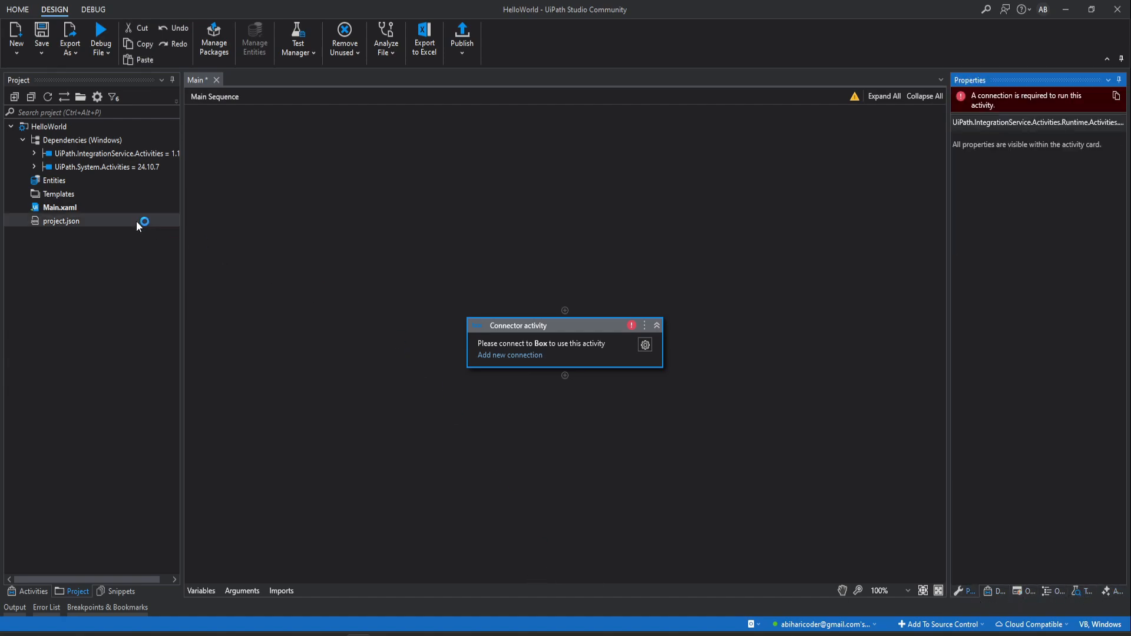
pyautogui.click(33, 592)
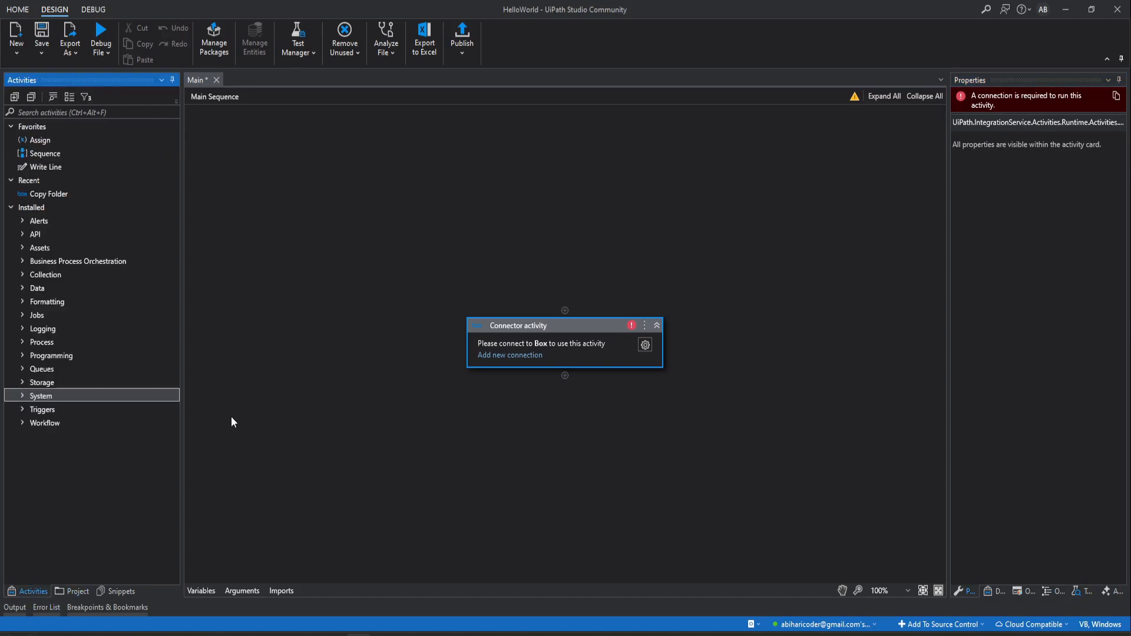
# Delete the Box connector, add a Message Box found by searching 'box', and begin entering "Hello World !!" as its Text.
pyautogui.click(550, 319)
pyautogui.press('Delete')
pyautogui.click(122, 115)
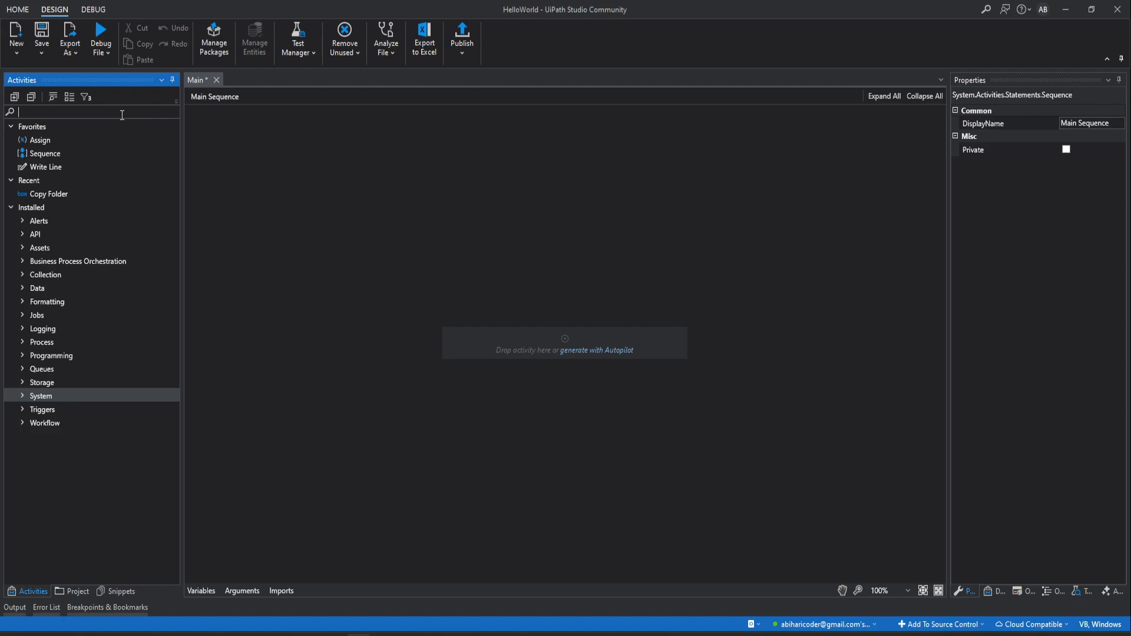
pyautogui.write('box')
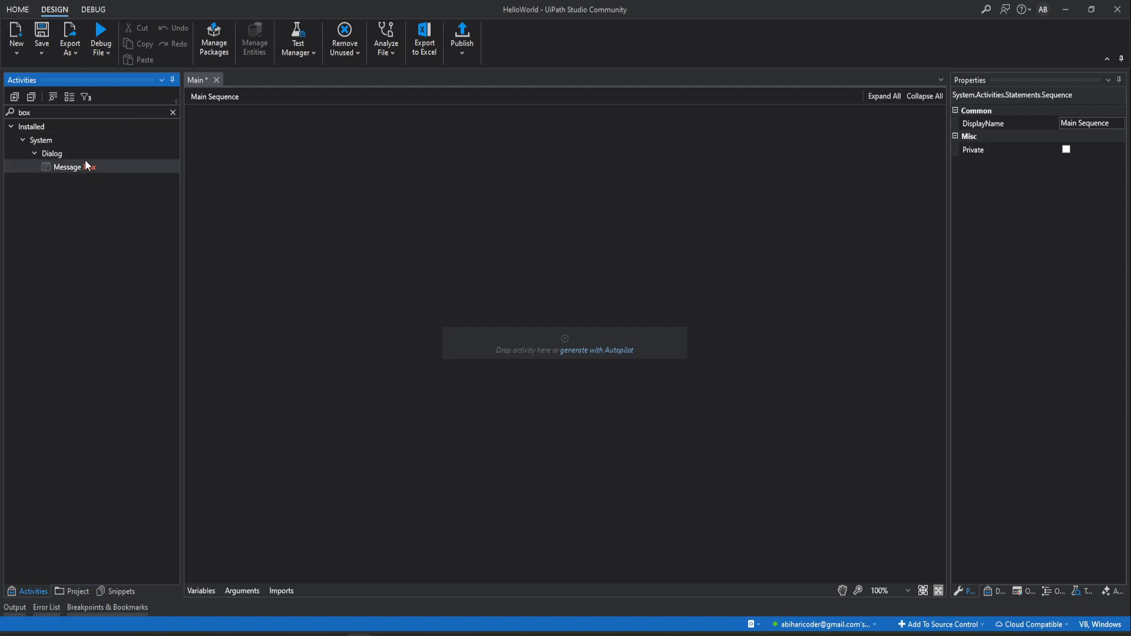
pyautogui.moveTo(85, 165); pyautogui.dragTo(566, 339)
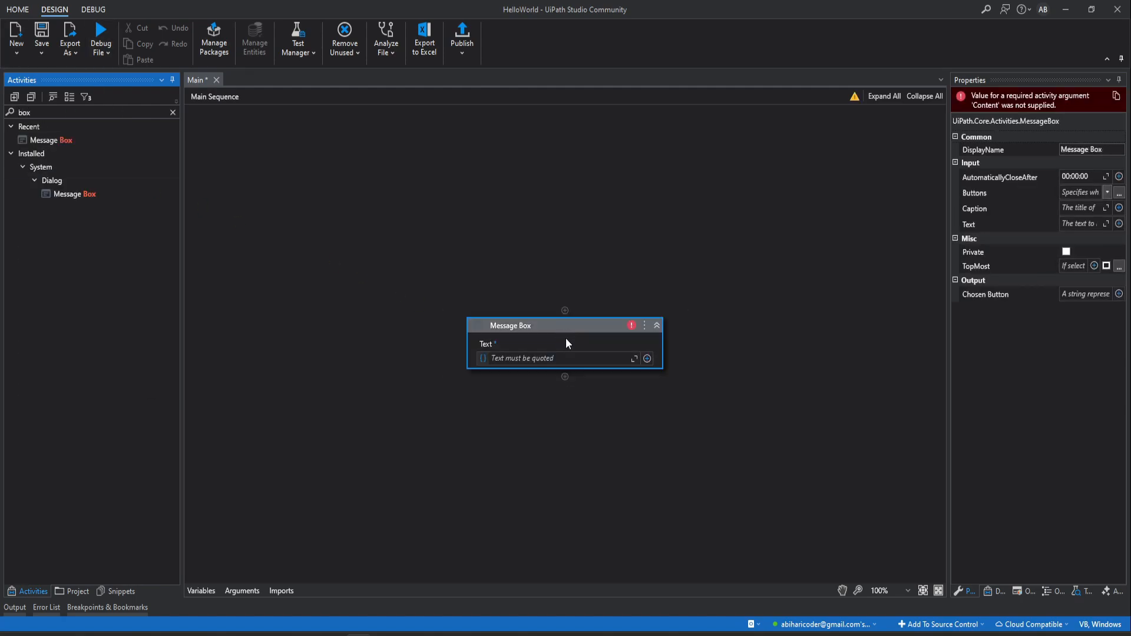
pyautogui.click(509, 359)
pyautogui.write('"')
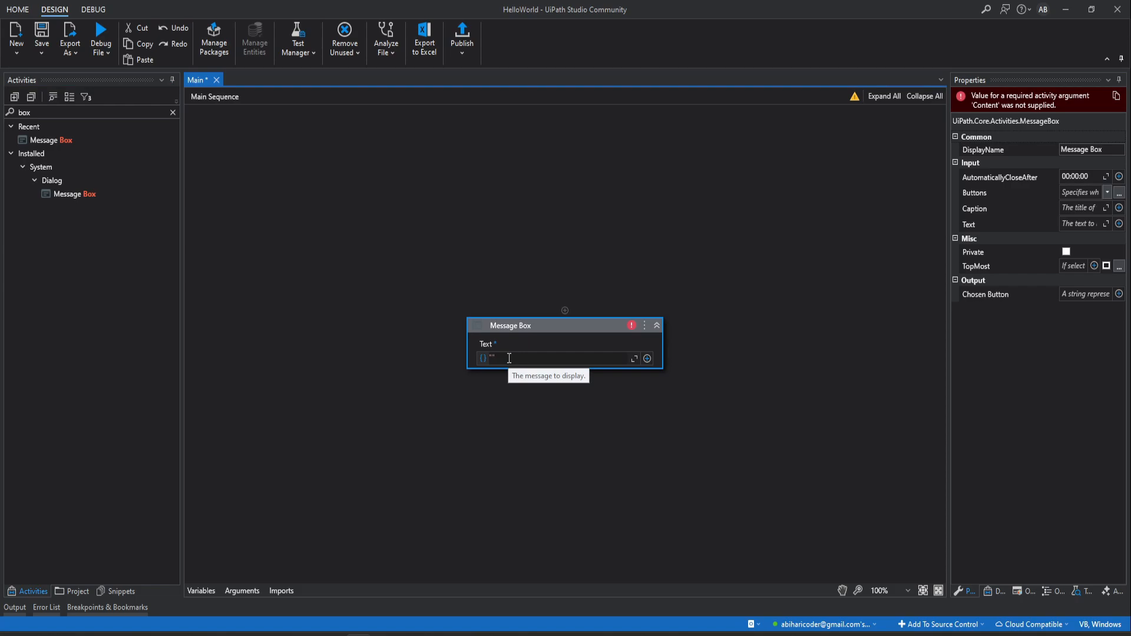
pyautogui.write('HelloWorld !!')
# Debug the workflow and dismiss the 'Hello World !!' message to end the run.
pyautogui.click(477, 344)
pyautogui.click(108, 26)
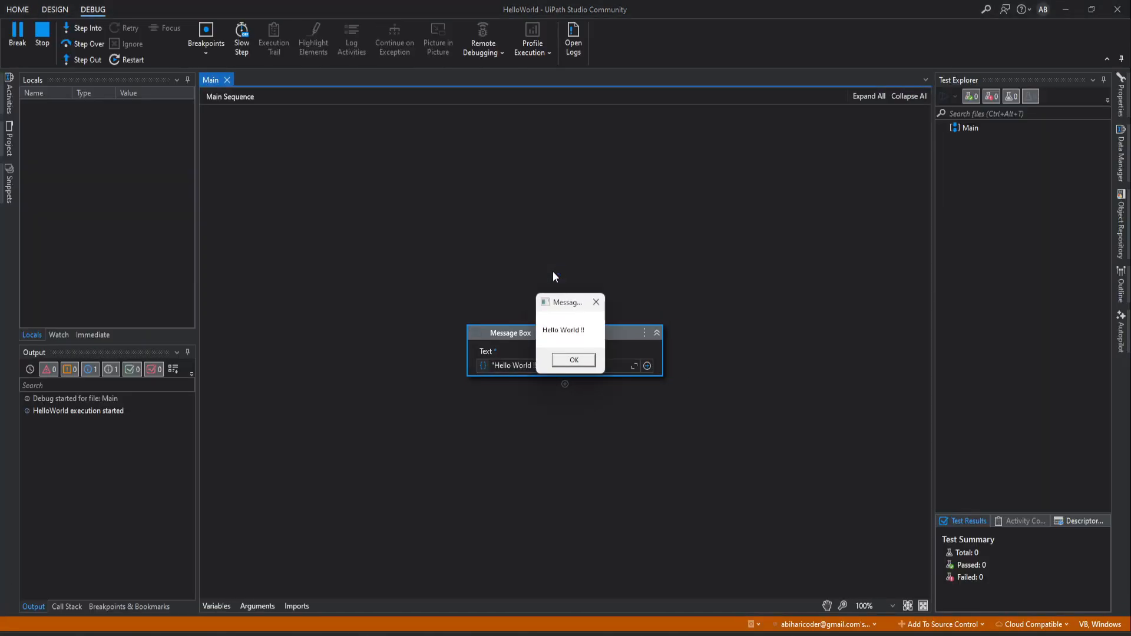
pyautogui.moveTo(574, 302); pyautogui.dragTo(577, 197)
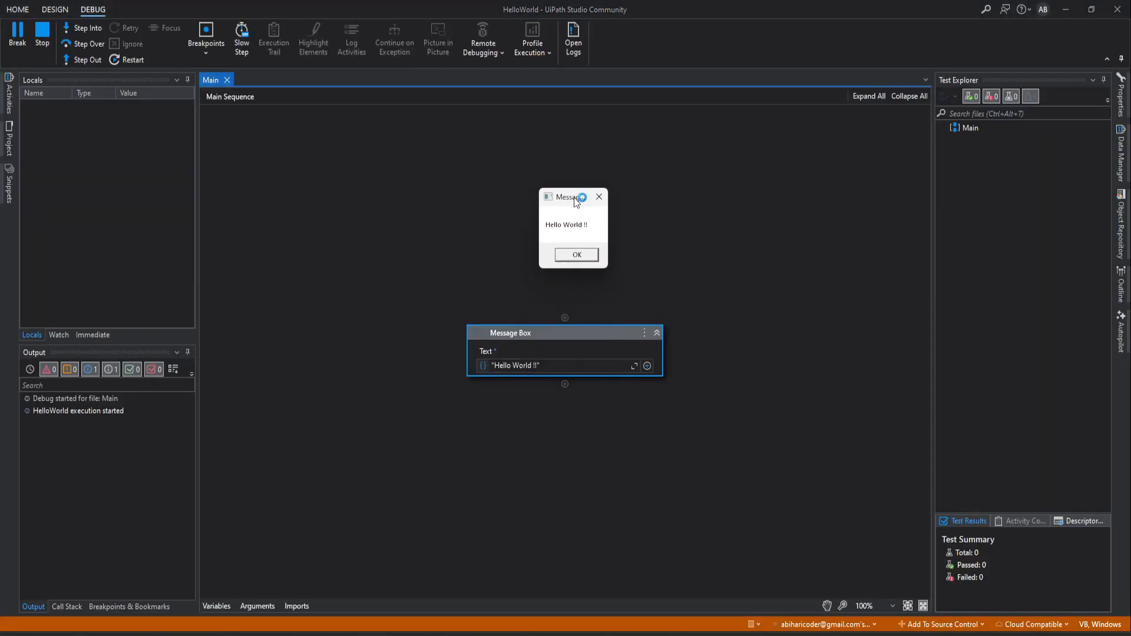
pyautogui.click(577, 256)
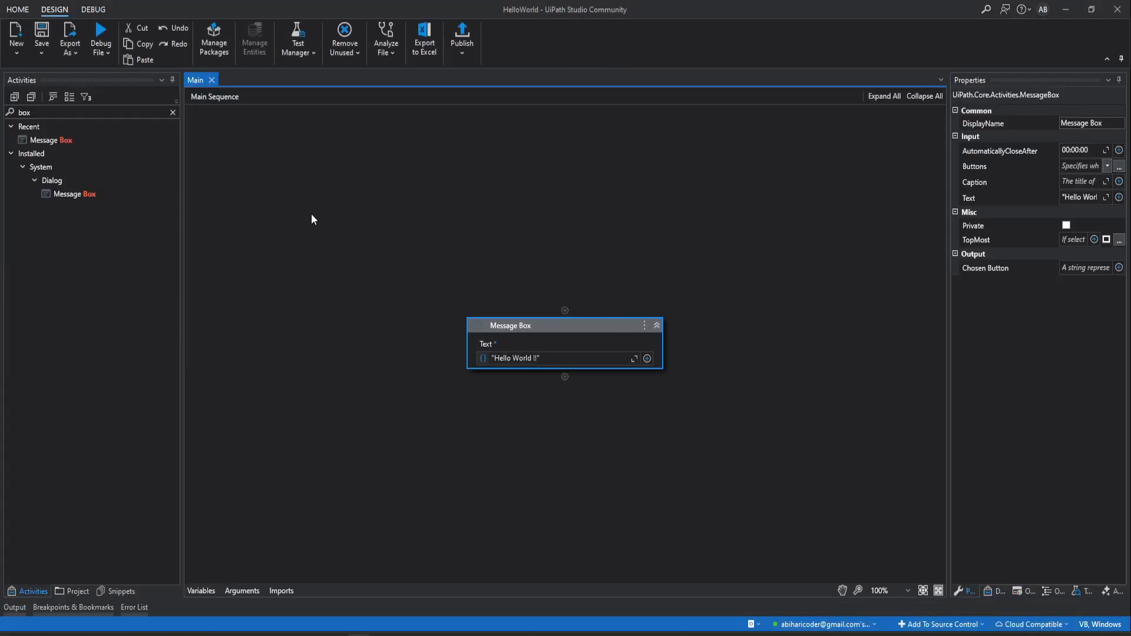
# Search activities for 'input' and place an Input Dialog above the Message Box.
pyautogui.click(74, 111)
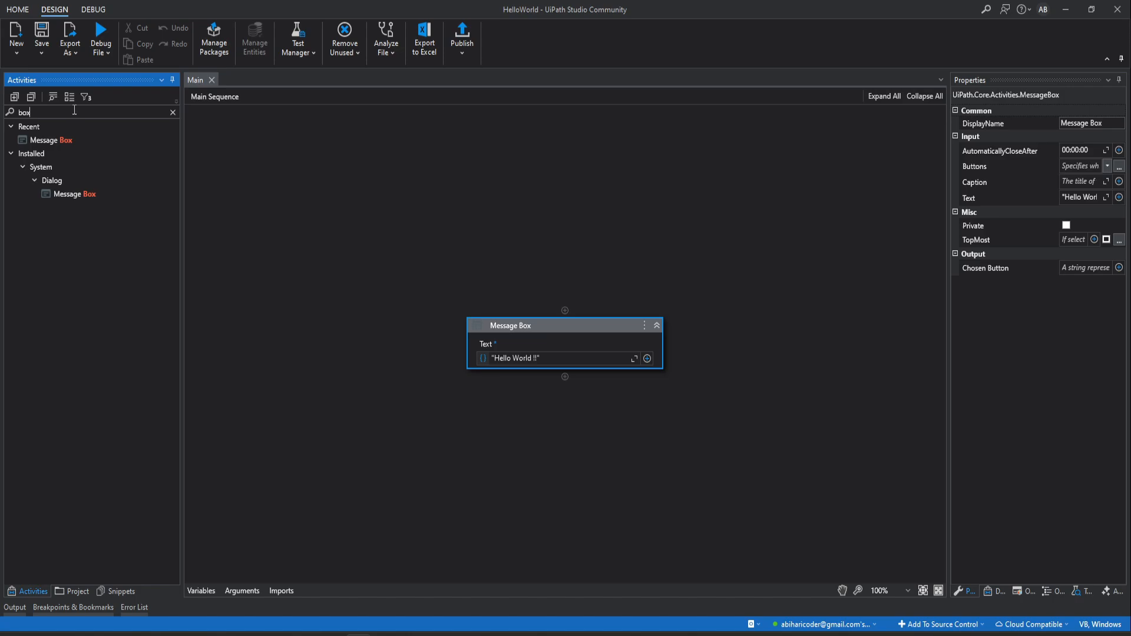
pyautogui.doubleClick(75, 111)
pyautogui.write('input')
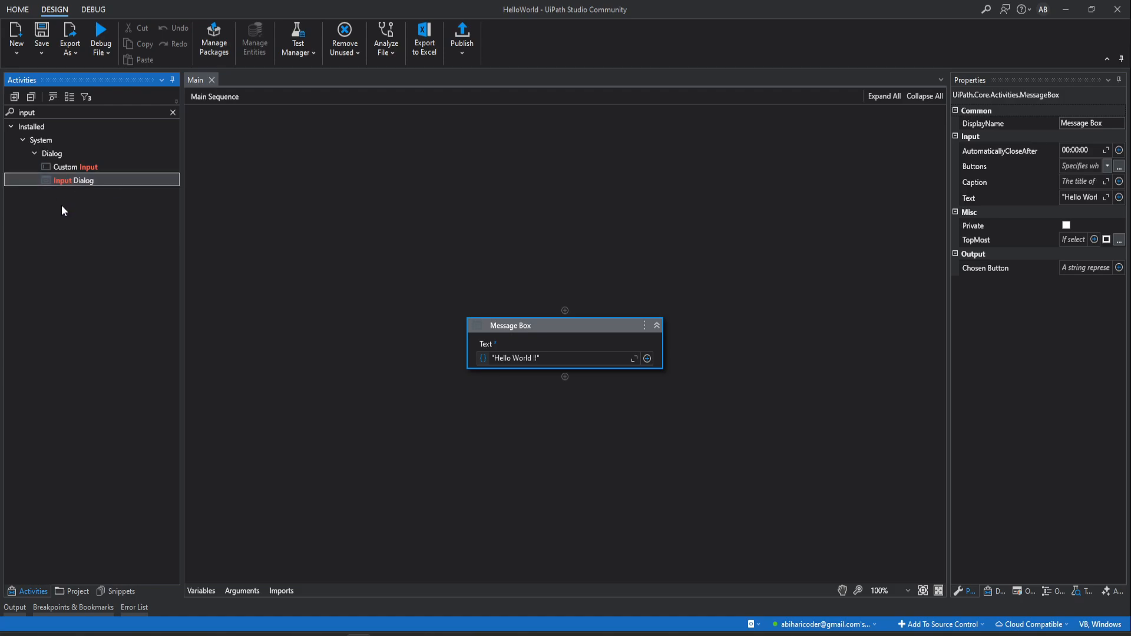
pyautogui.moveTo(83, 190); pyautogui.dragTo(570, 317)
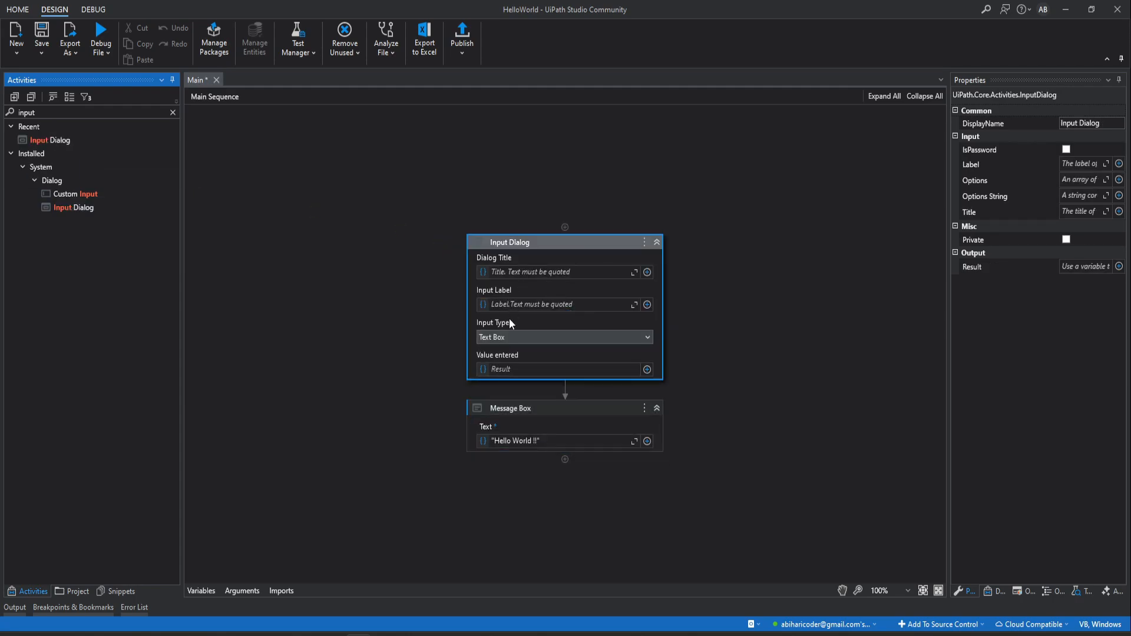
# Title the Input Dialog "Pin Code" and keep Text Box as its input type.
pyautogui.click(508, 269)
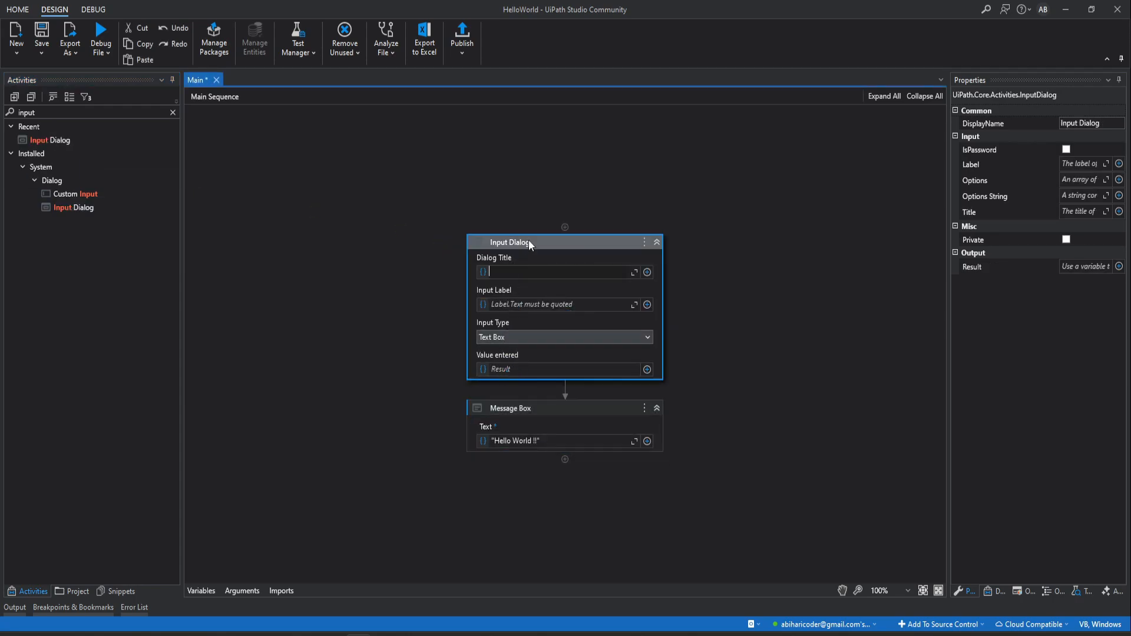
pyautogui.write('"')
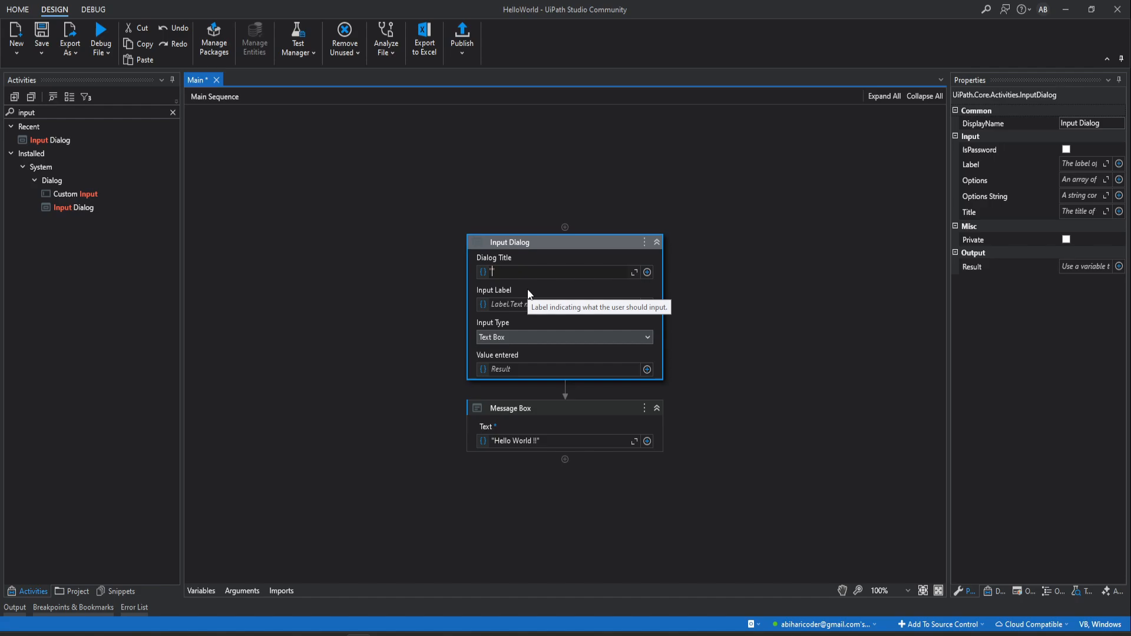
pyautogui.write('Pin Code"')
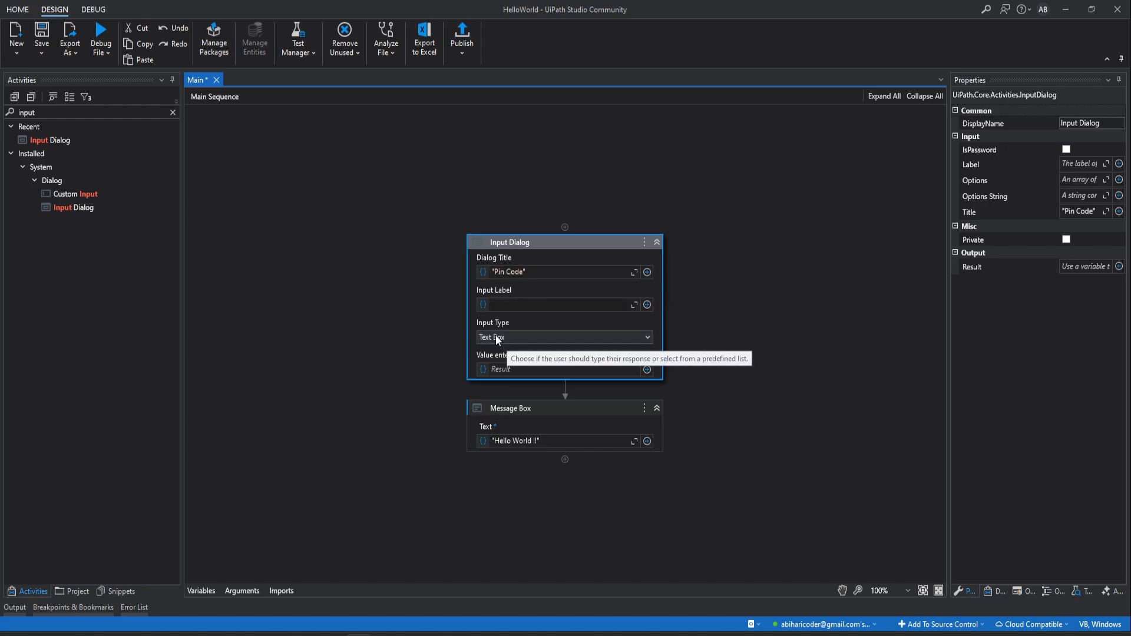
pyautogui.click(508, 334)
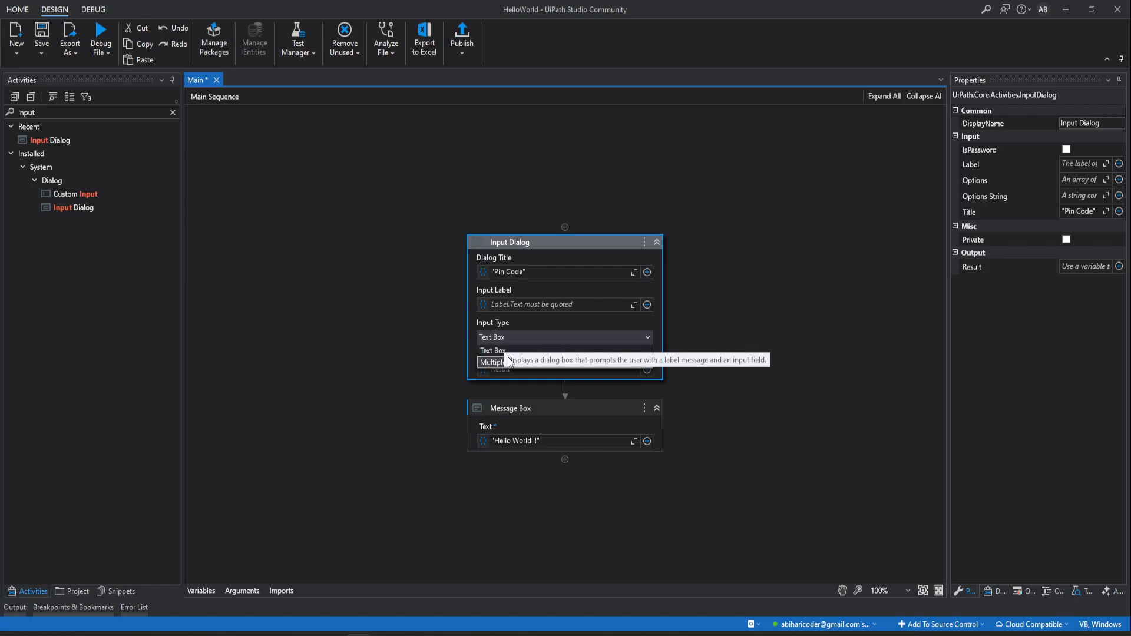
pyautogui.click(522, 334)
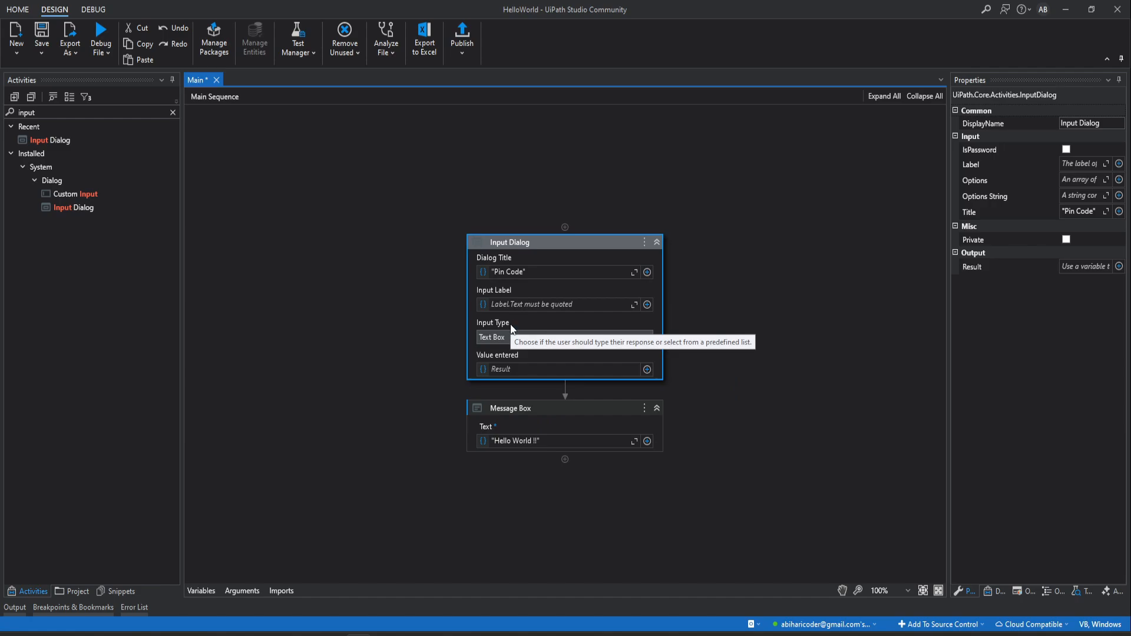
# Save the Input Dialog's entered value to a new String variable pinCode, then view the Variables panel.
pyautogui.click(525, 370)
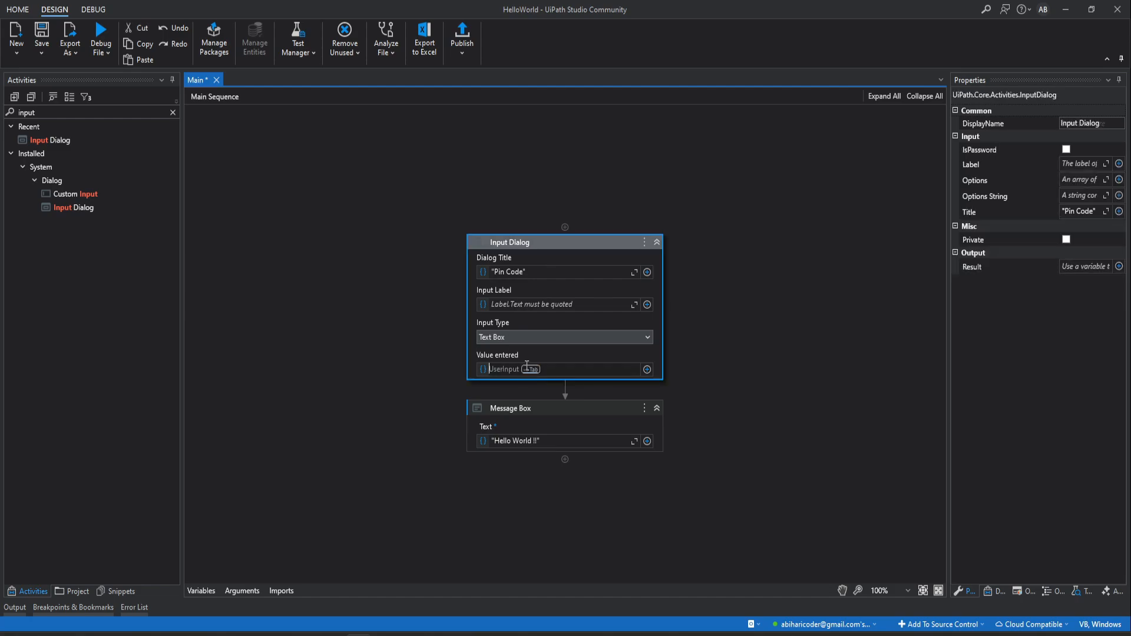
pyautogui.click(648, 369)
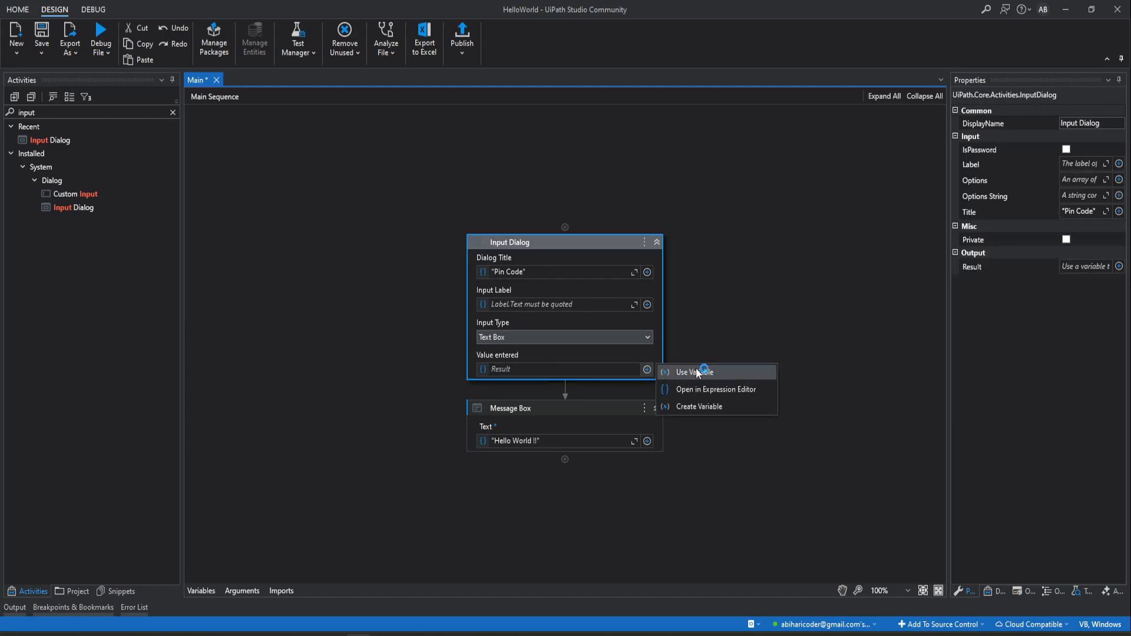
pyautogui.click(717, 406)
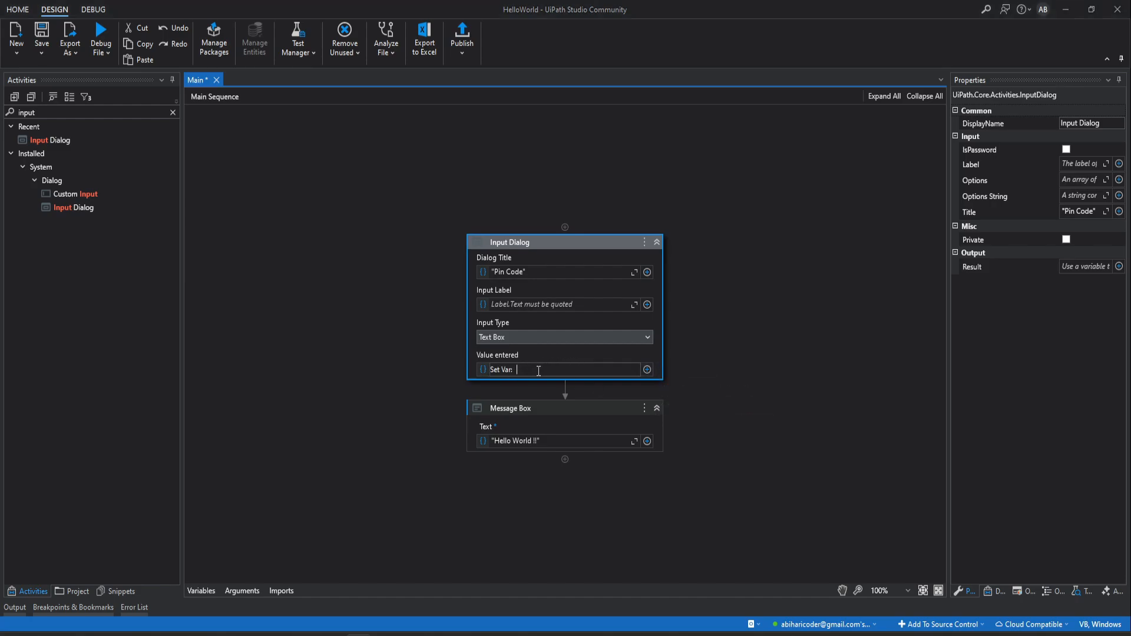
pyautogui.write('pinCode')
pyautogui.press('Return')
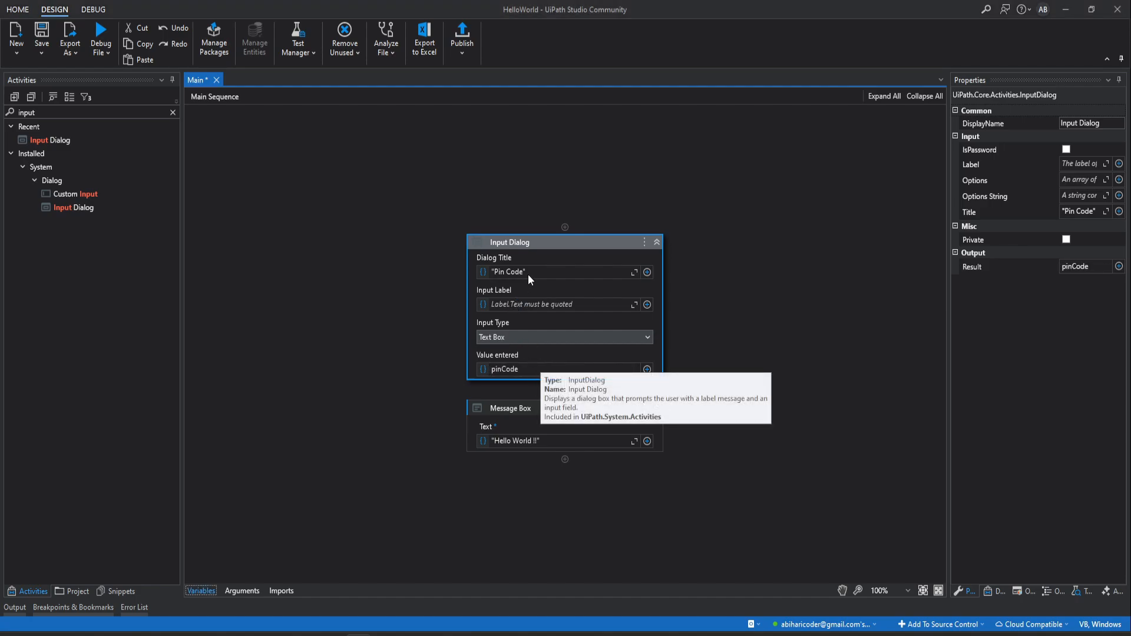
pyautogui.click(206, 591)
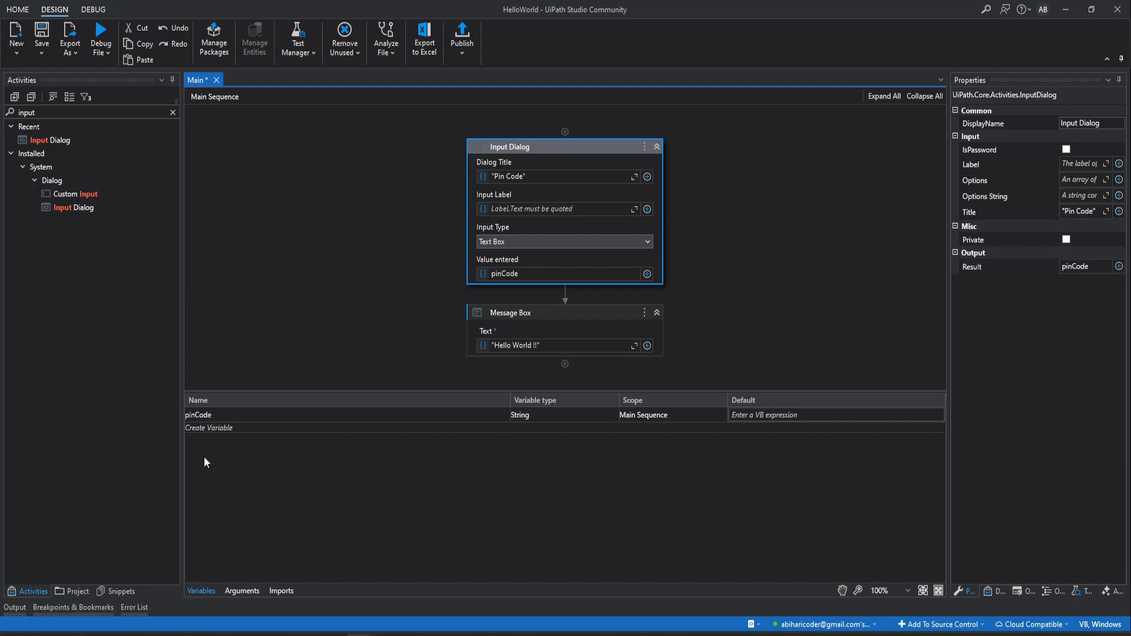
# Change the Message Box text to "Hello World !! From - "+pinCode and save the workflow.
pyautogui.click(554, 347)
pyautogui.hotkey('ctrl', 'space')
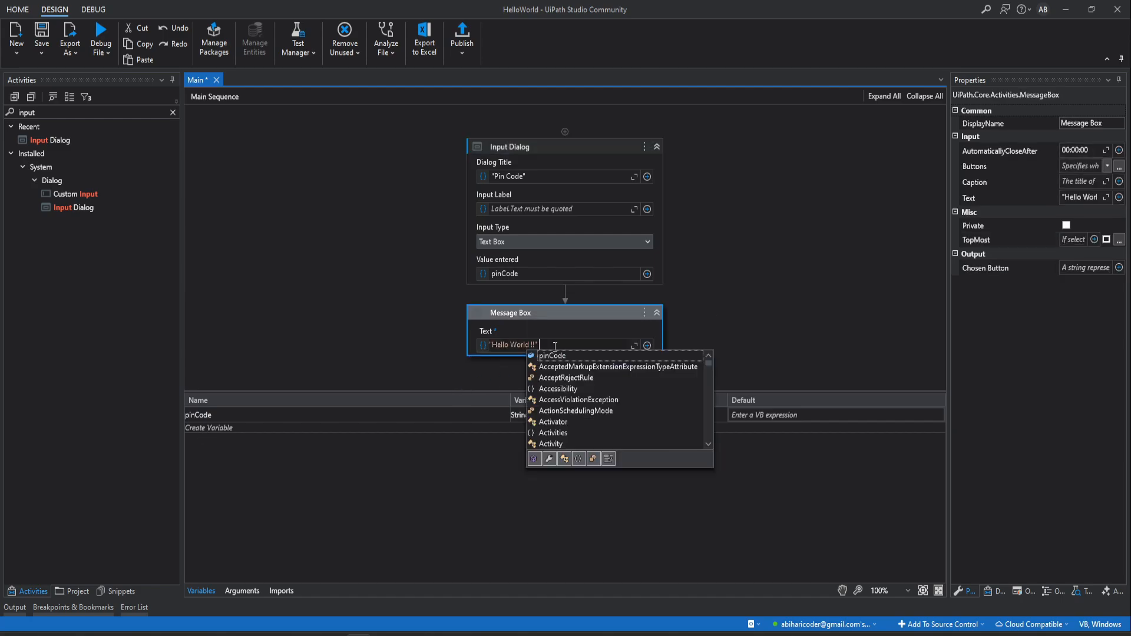
pyautogui.press('Escape')
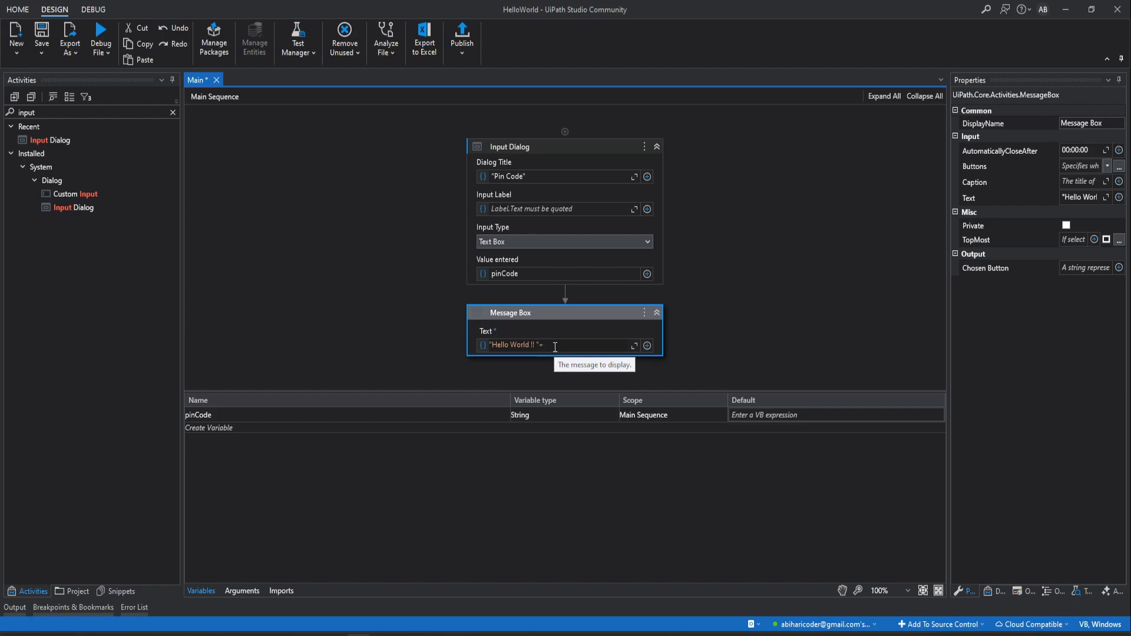
pyautogui.write('pinCode')
pyautogui.write('From ')
pyautogui.write(' -')
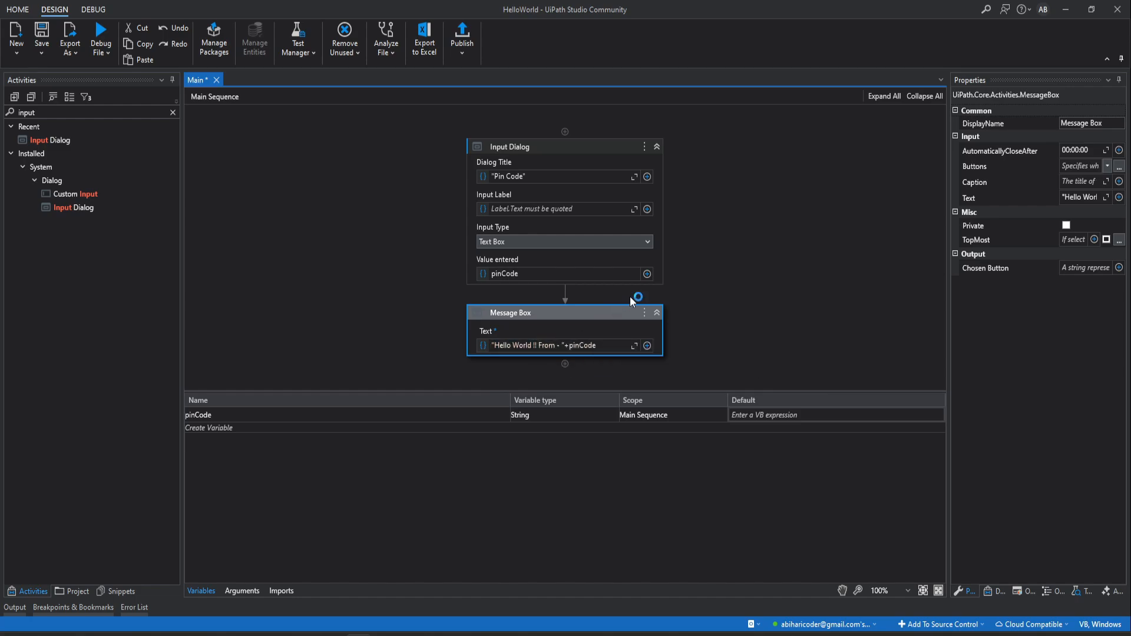
pyautogui.hotkey('ctrl', 's')
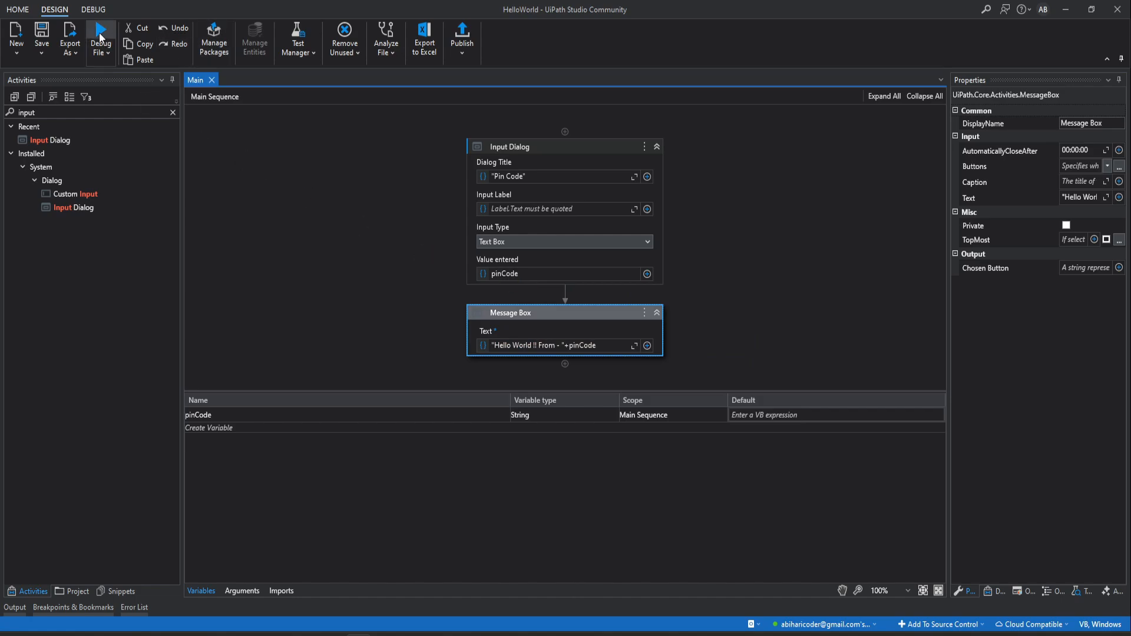
# Debug the workflow, submit a sample pin in the Pin Code dialog, and close the greeting.
pyautogui.click(99, 33)
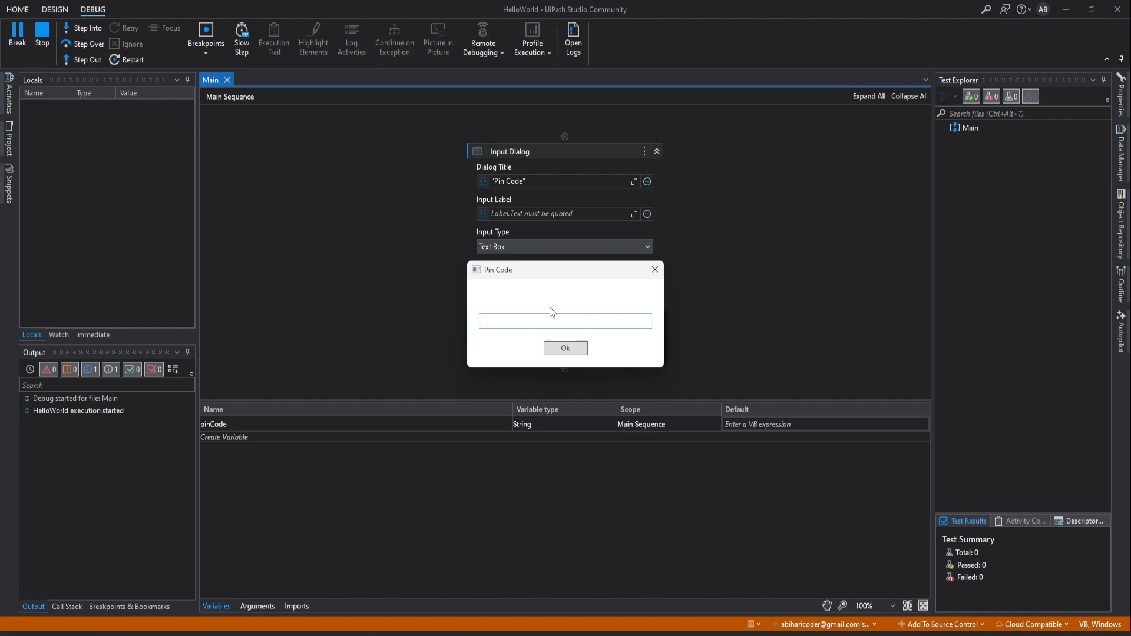
pyautogui.click(505, 267)
pyautogui.moveTo(505, 267); pyautogui.dragTo(283, 189)
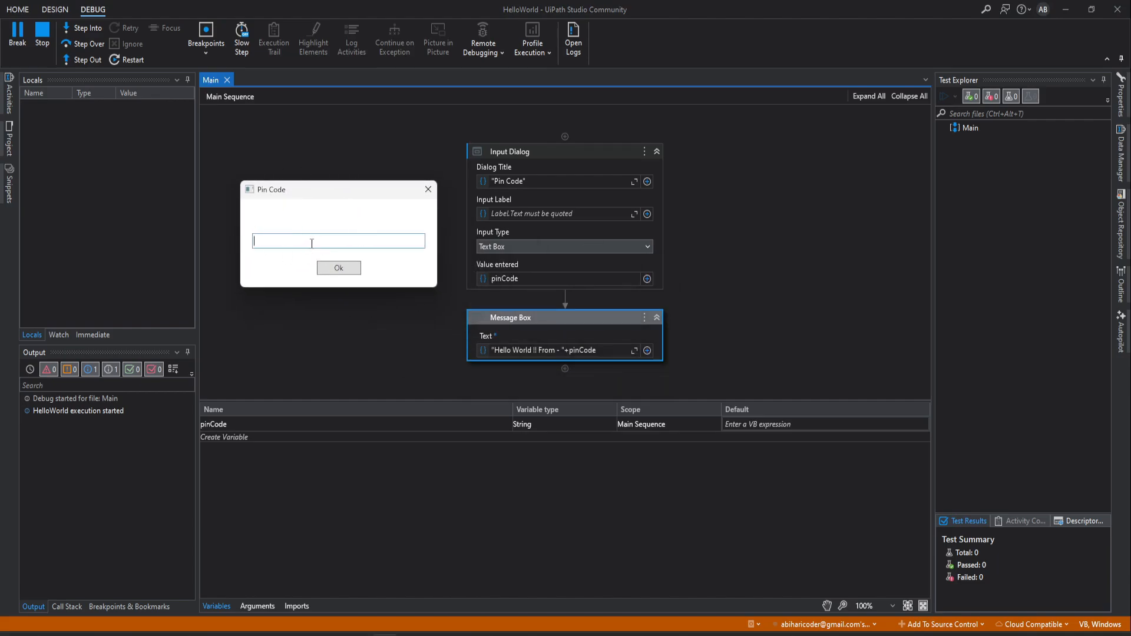
pyautogui.write('111111')
pyautogui.click(349, 267)
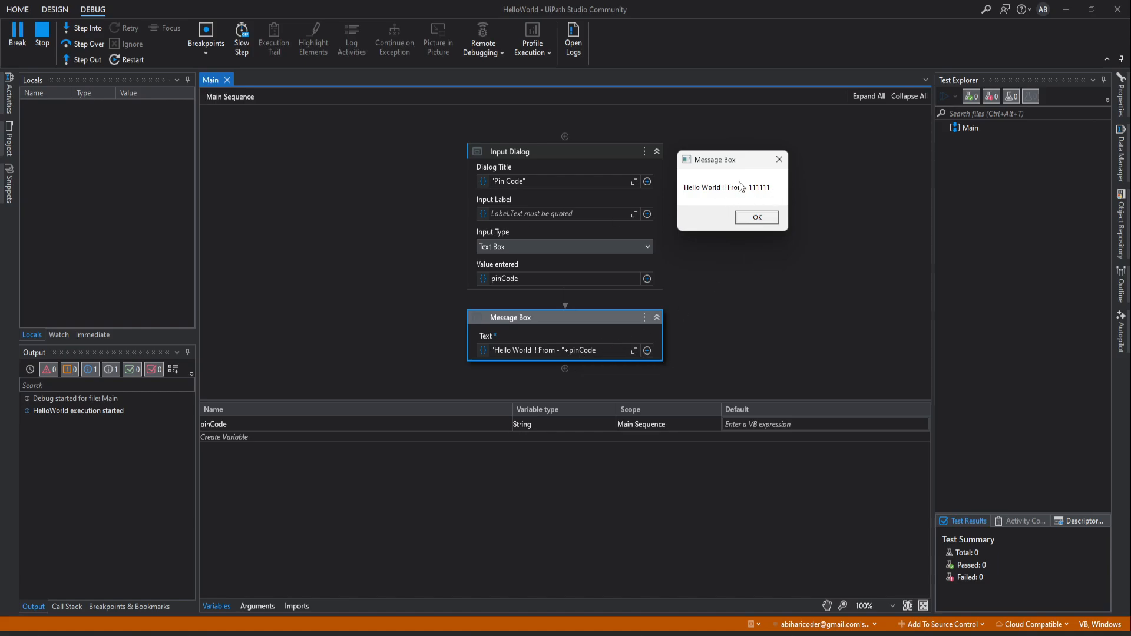
pyautogui.click(757, 218)
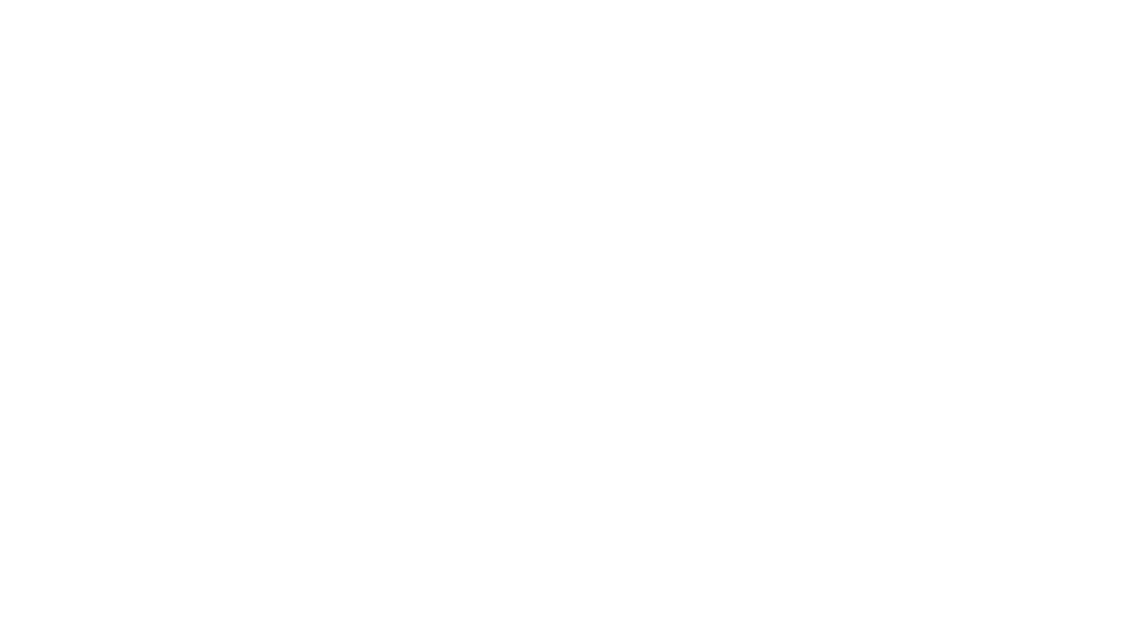